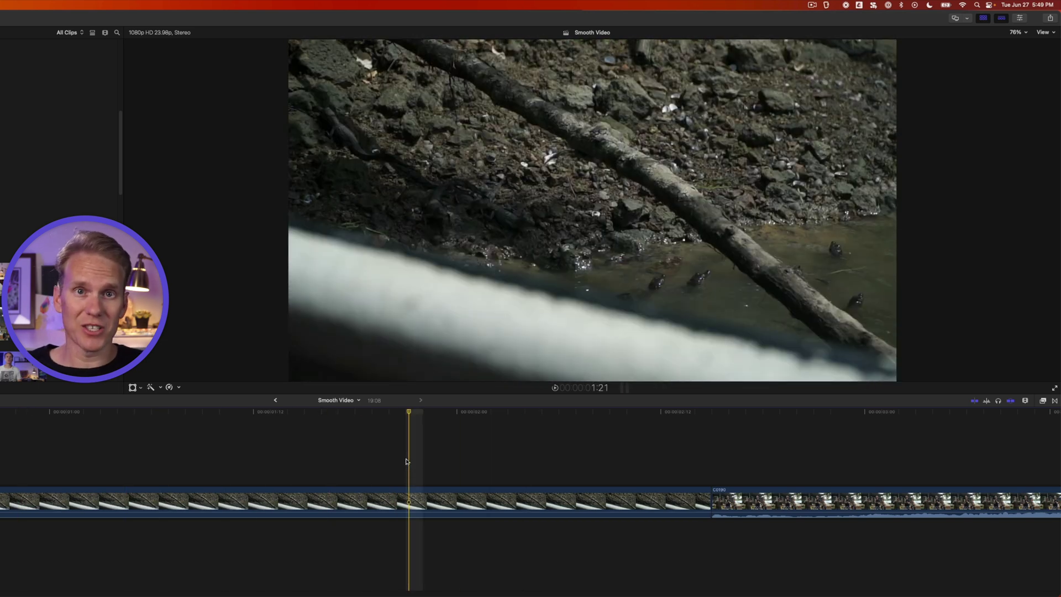
# Select the high-frame-rate shoreline clip at the start of the Smooth Video timeline.
pyautogui.click(408, 494)
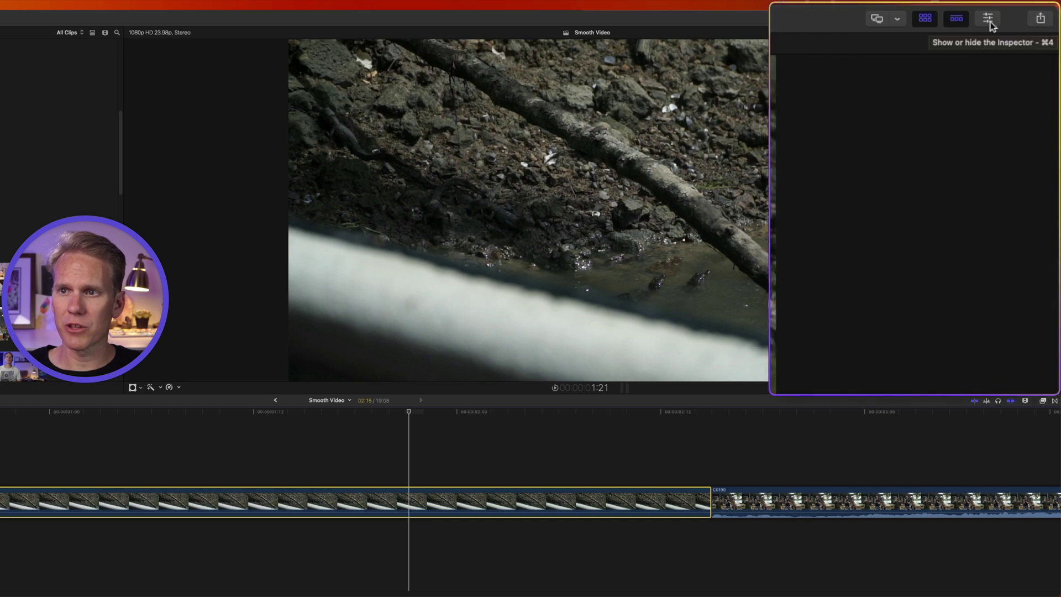
# Check the shoreline clip's 119.88 fps frame rate in the Info inspector, then reselect the clip.
pyautogui.click(989, 21)
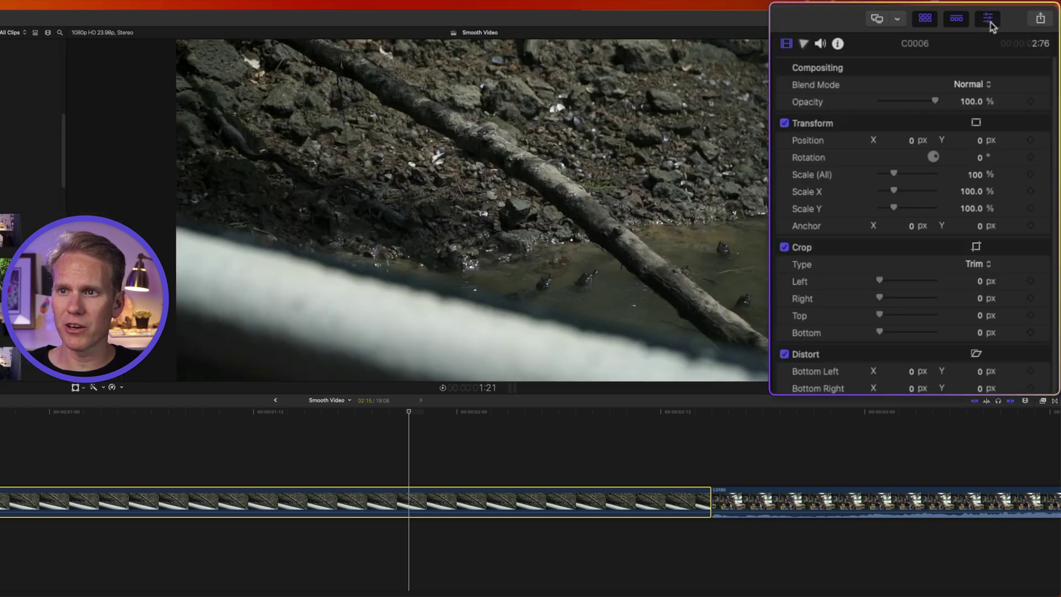
pyautogui.click(837, 45)
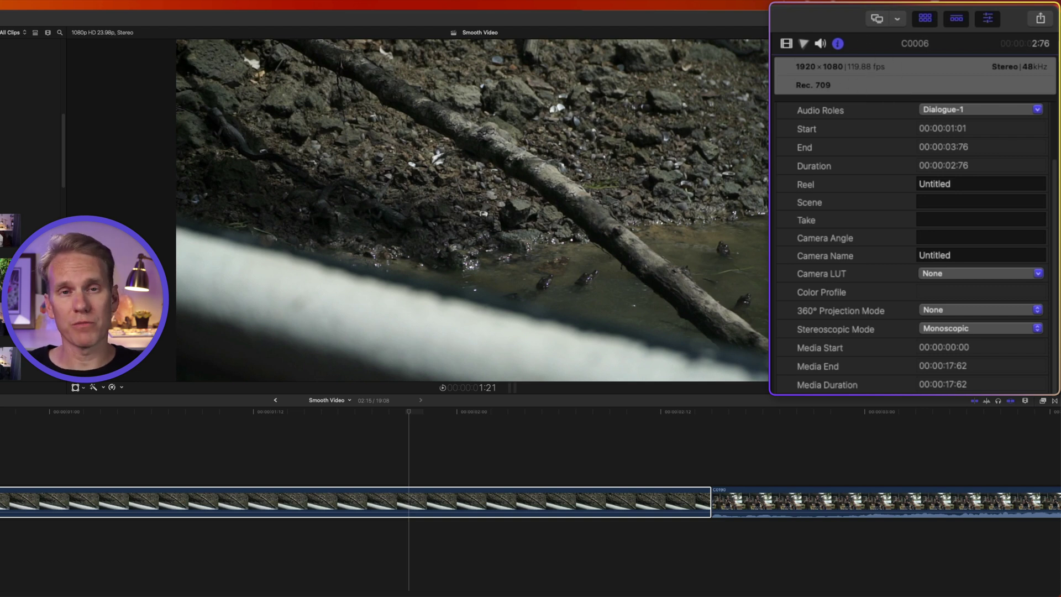
pyautogui.click(410, 424)
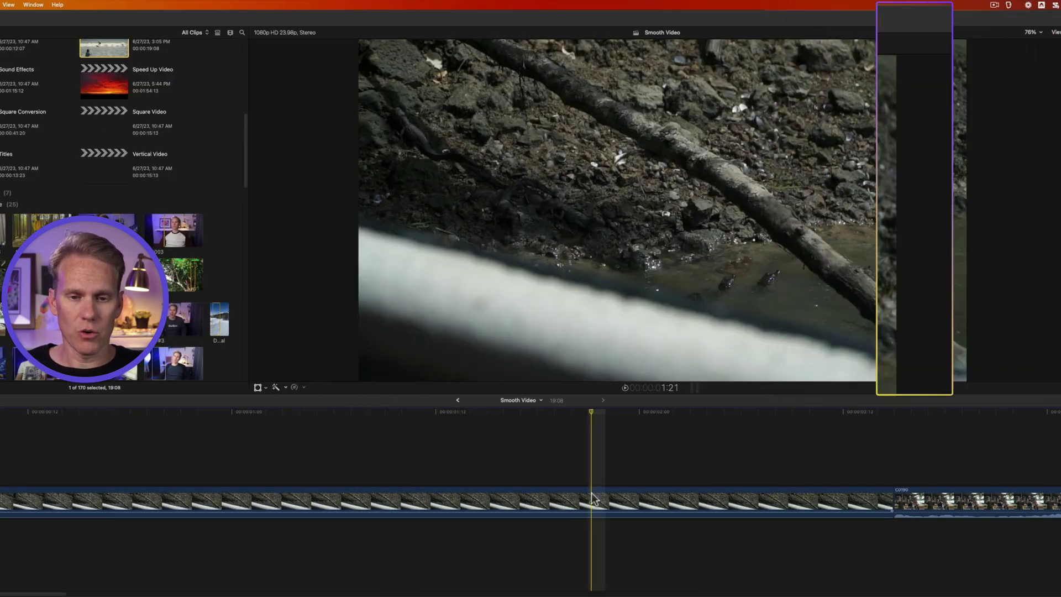
pyautogui.click(410, 497)
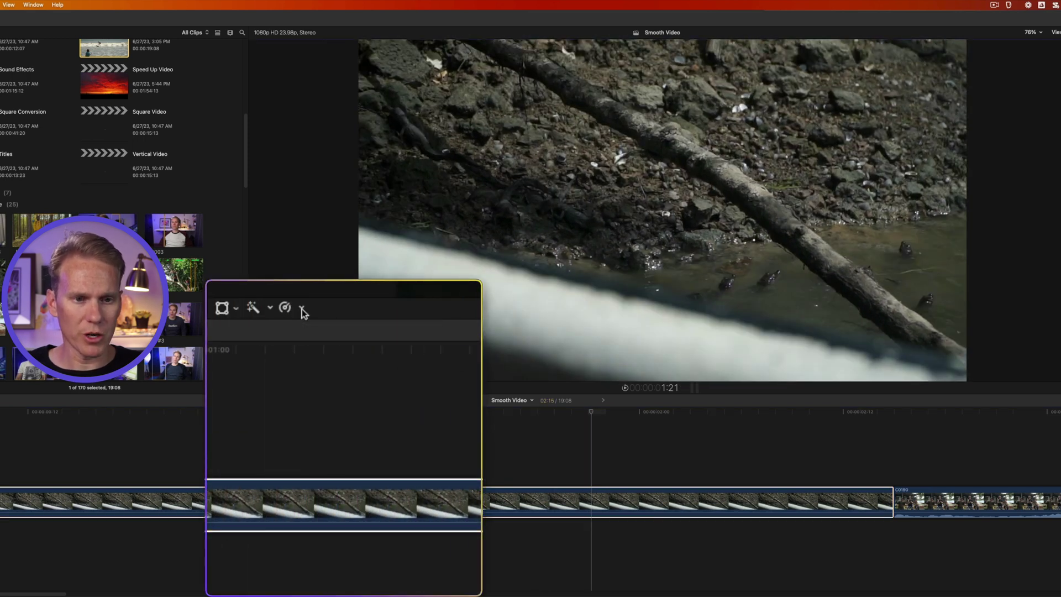
# Slow the shoreline clip to 25% with Retime > Slow and play it back.
pyautogui.click(301, 308)
pyautogui.moveTo(334, 321)
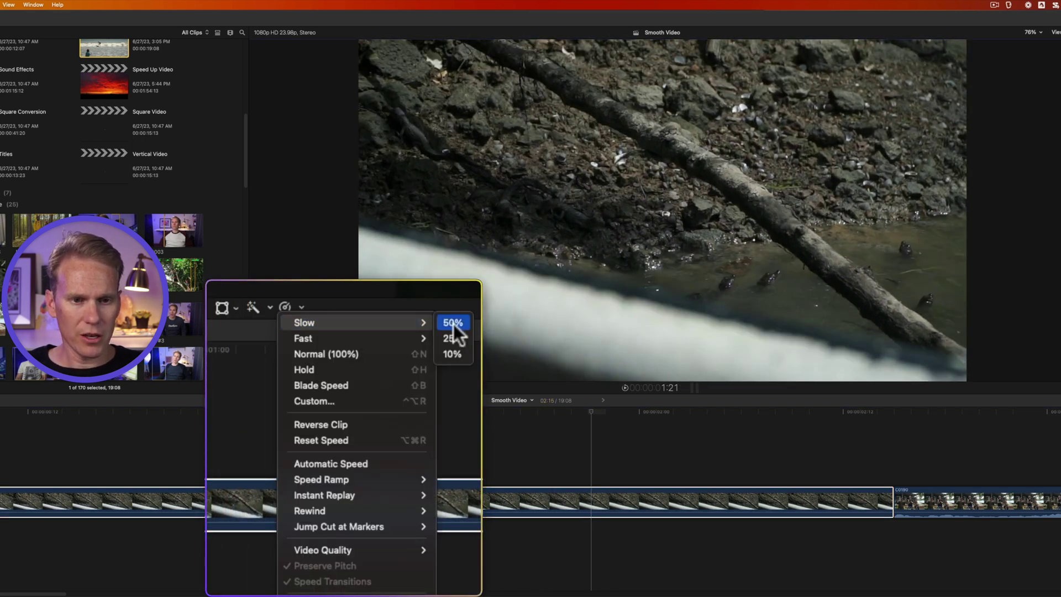
pyautogui.click(455, 338)
pyautogui.press('super+minus')
pyautogui.press('space')
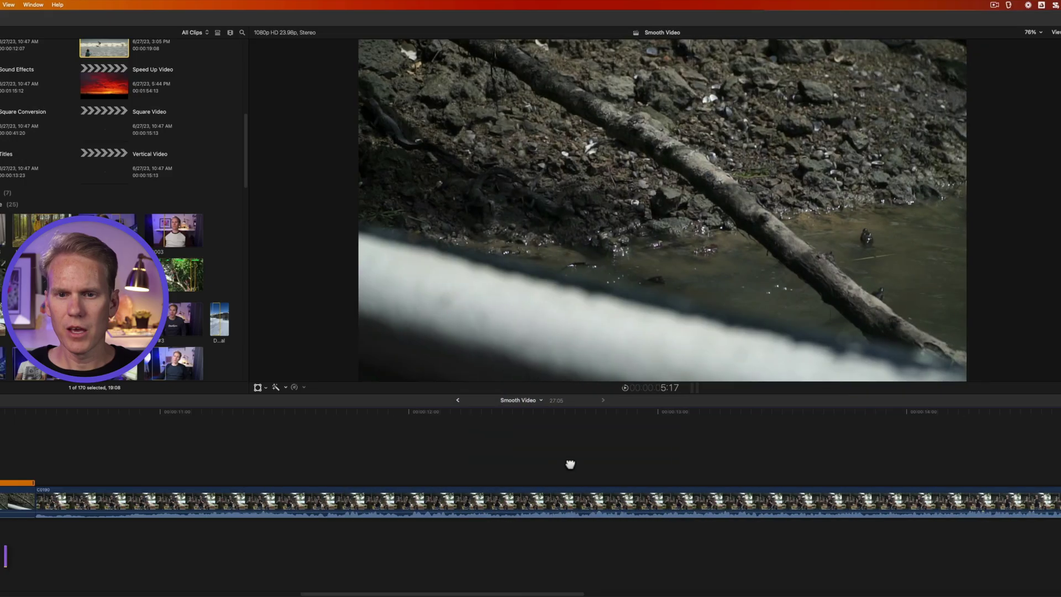
pyautogui.press('z')
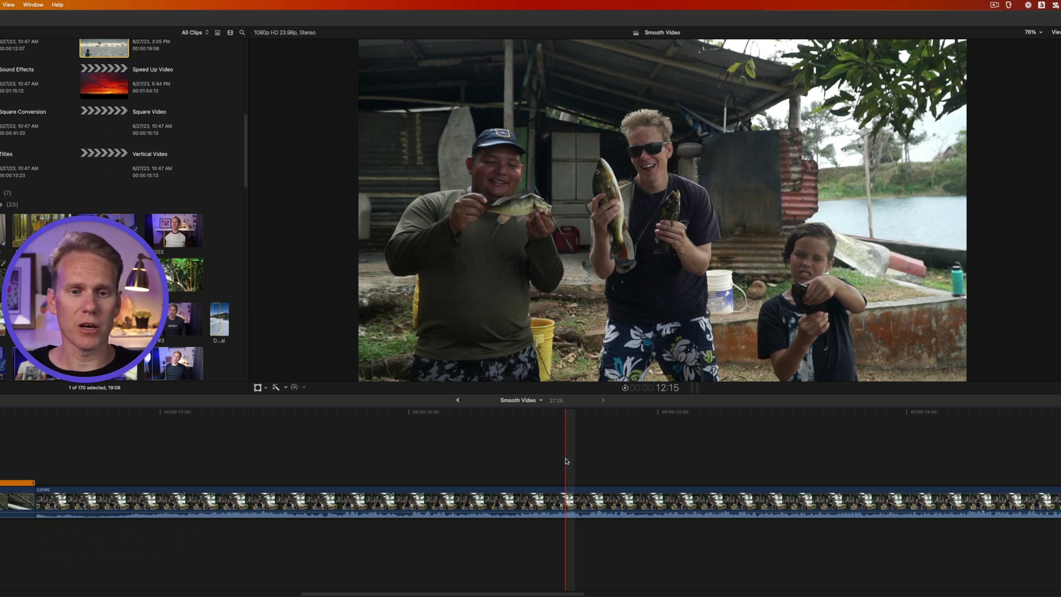
pyautogui.click(644, 428)
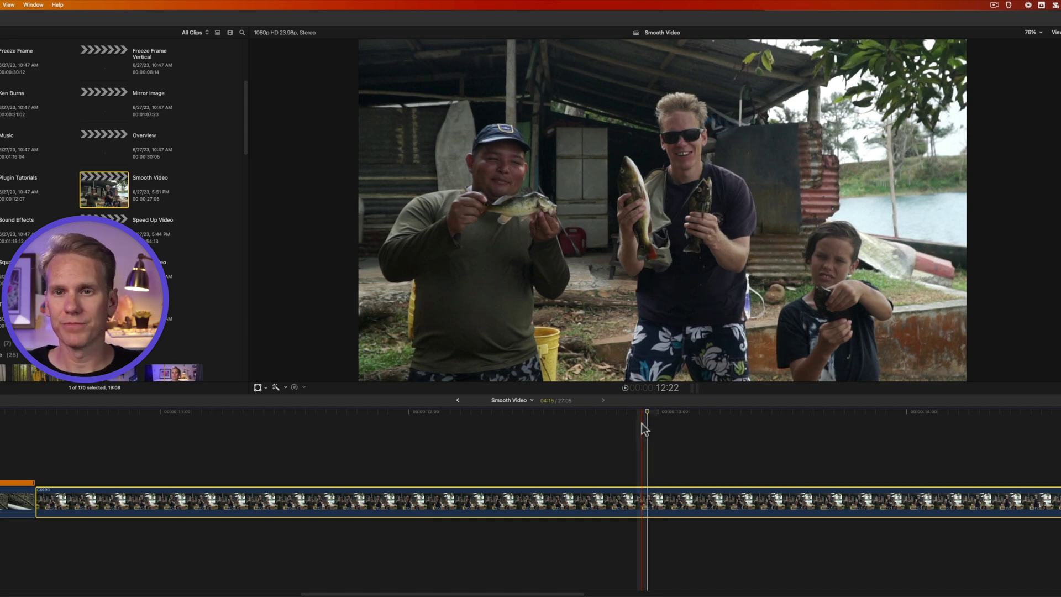
pyautogui.click(568, 509)
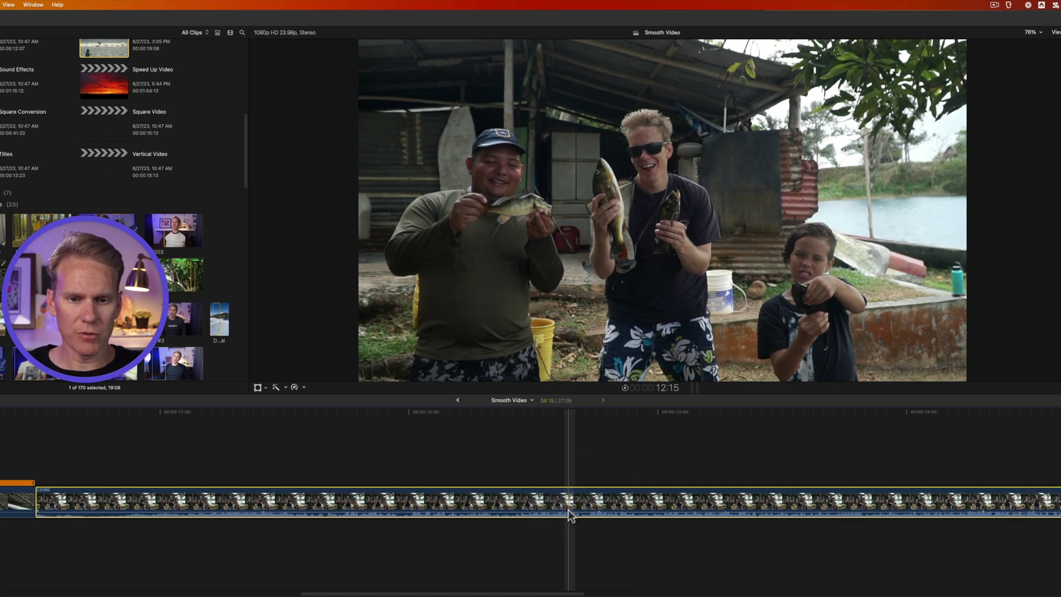
pyautogui.click(450, 458)
pyautogui.click(317, 445)
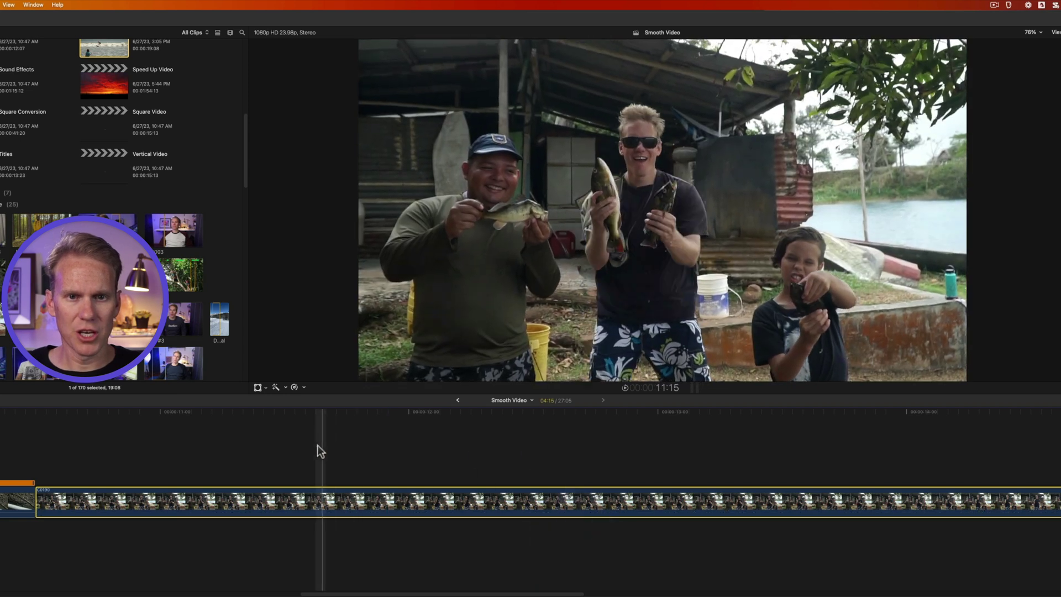
pyautogui.click(482, 434)
pyautogui.click(519, 433)
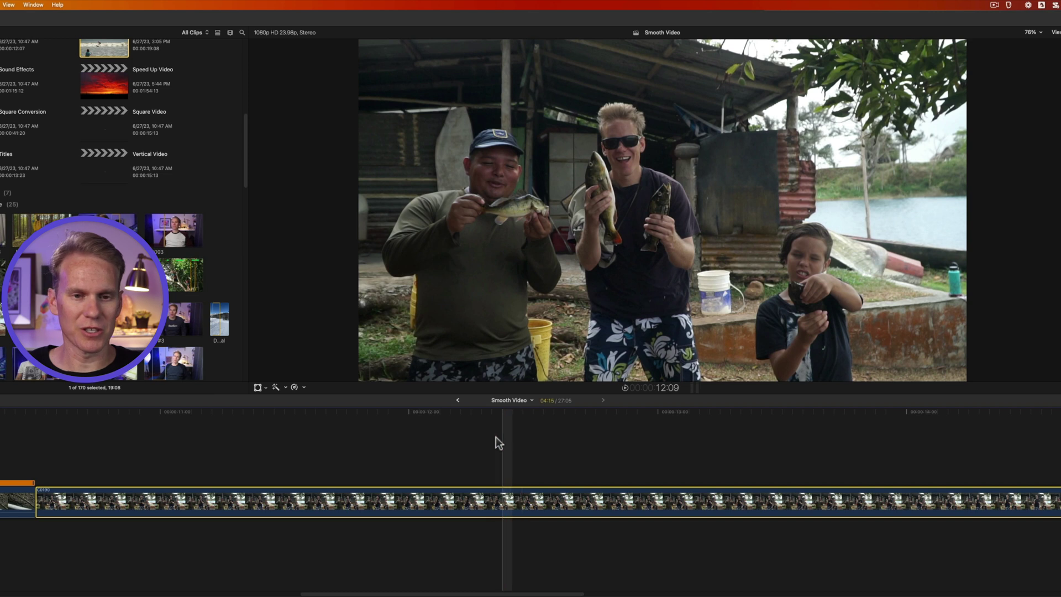
pyautogui.click(64, 469)
pyautogui.press('space')
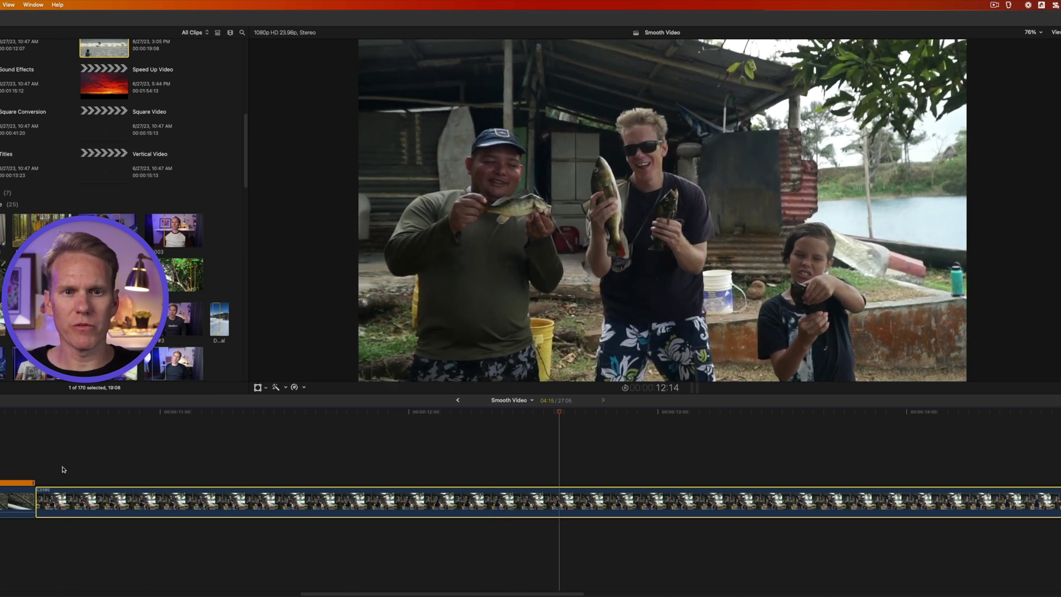
pyautogui.click(615, 468)
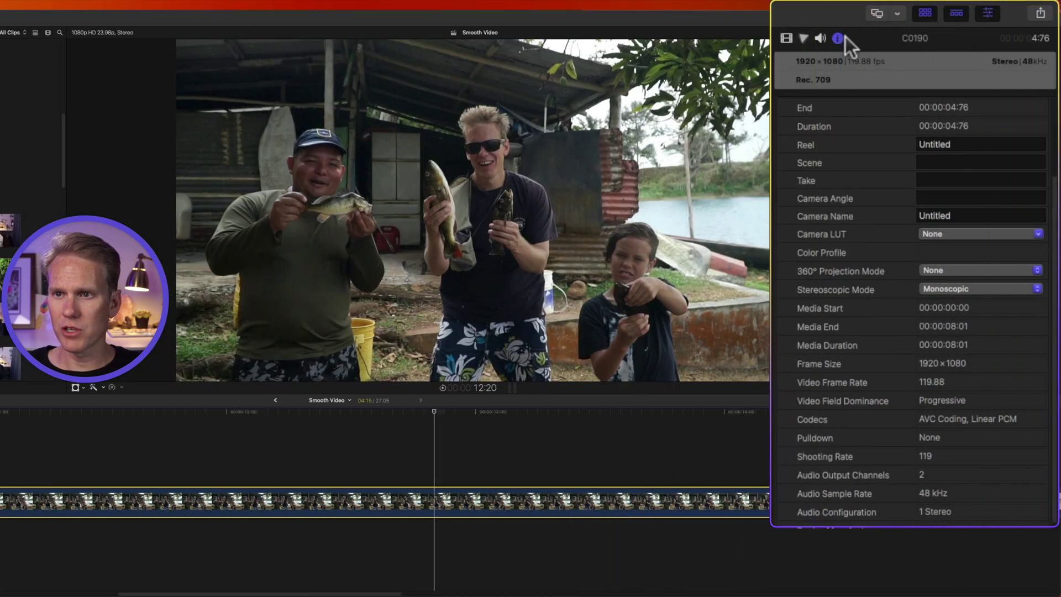
# Turn on Stabilization for clip C0190 in the Video Inspector and set its method to InertiaCam.
pyautogui.click(988, 13)
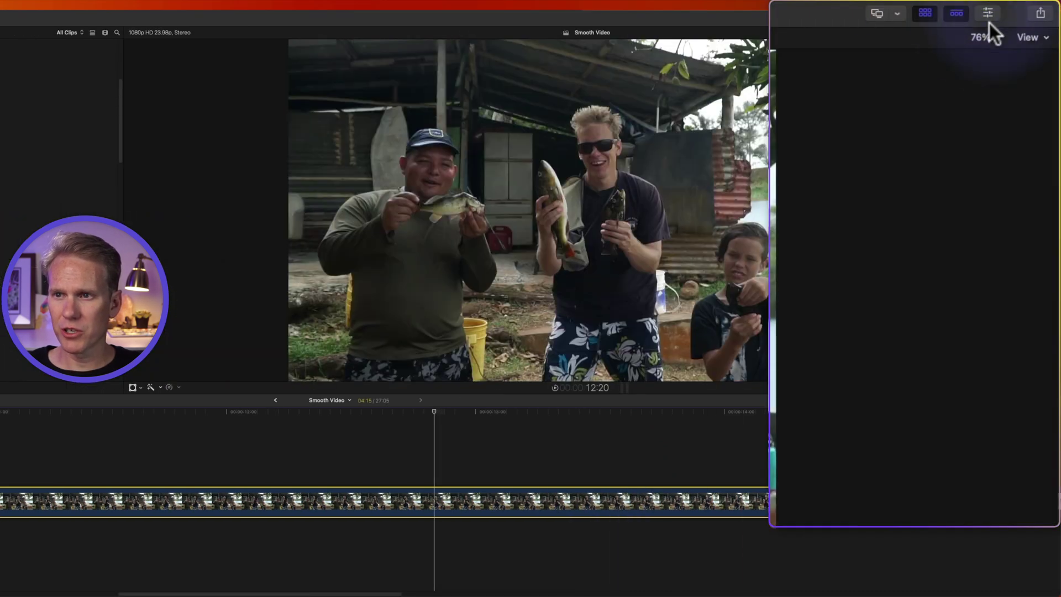
pyautogui.click(989, 15)
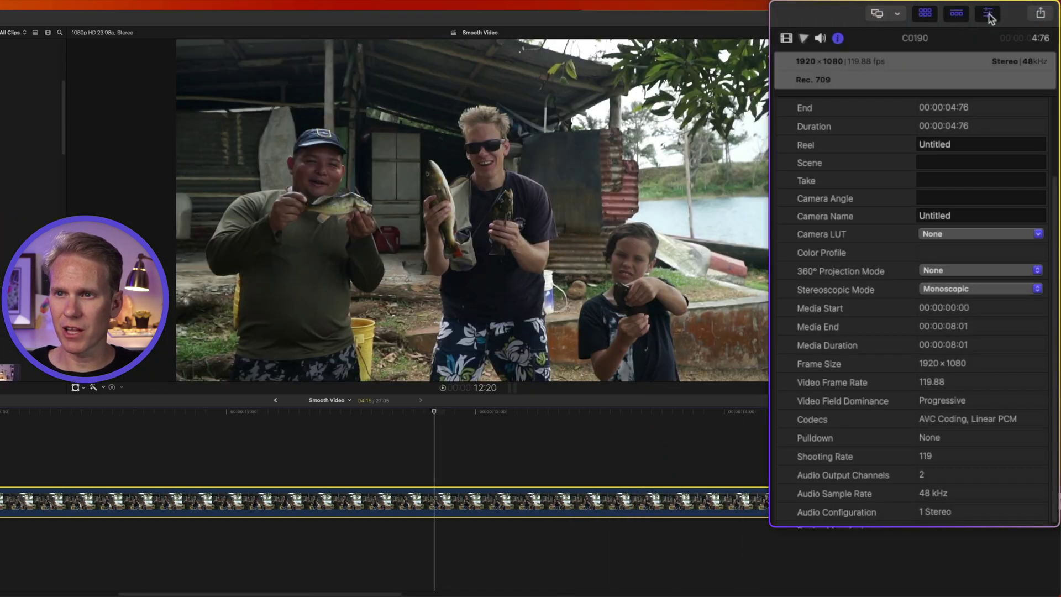
pyautogui.click(785, 39)
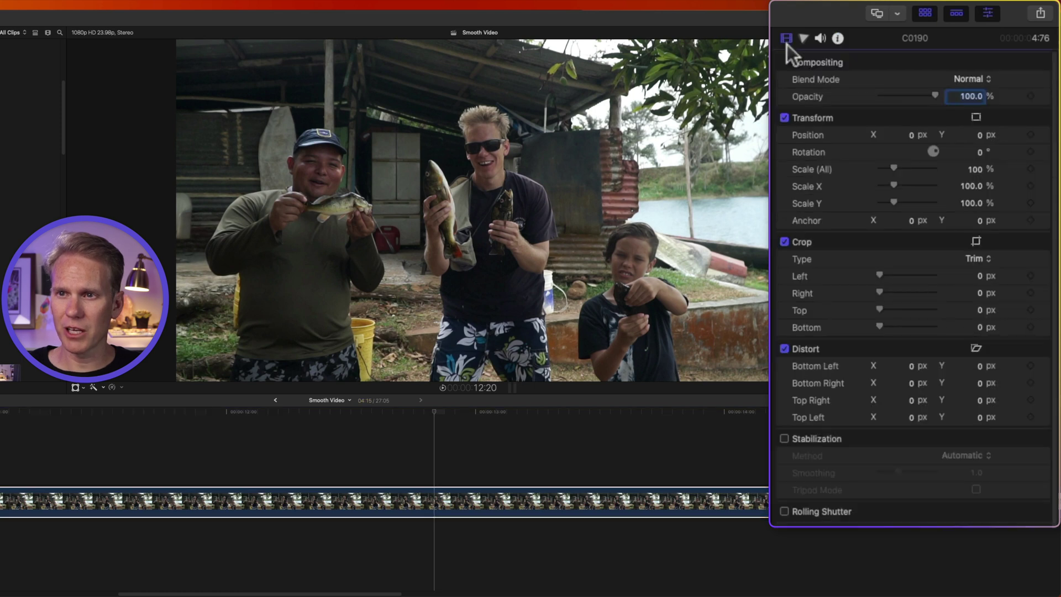
pyautogui.scroll(-2, 871, 400)
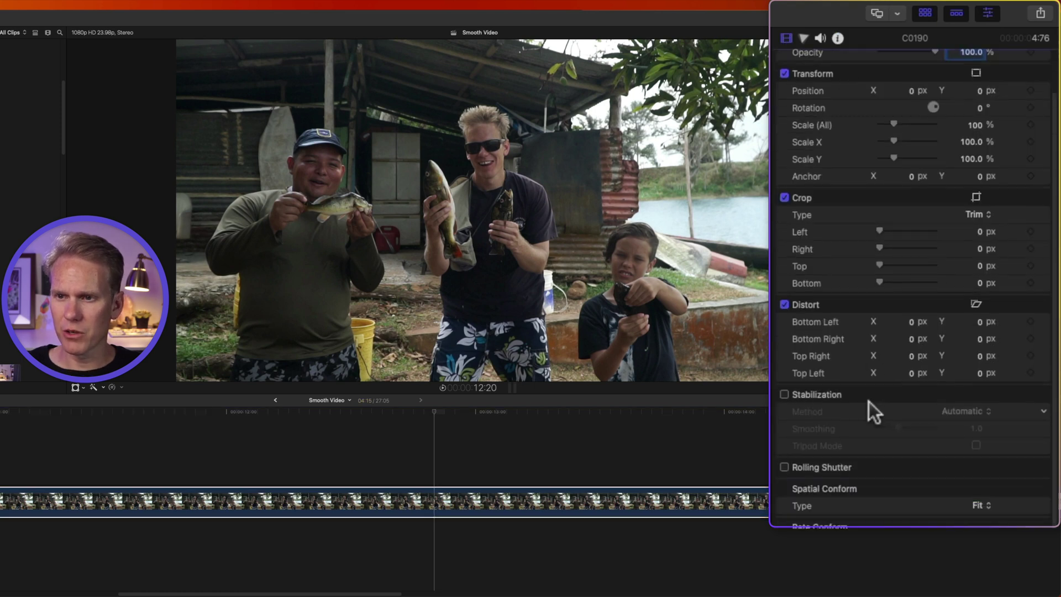
pyautogui.click(784, 394)
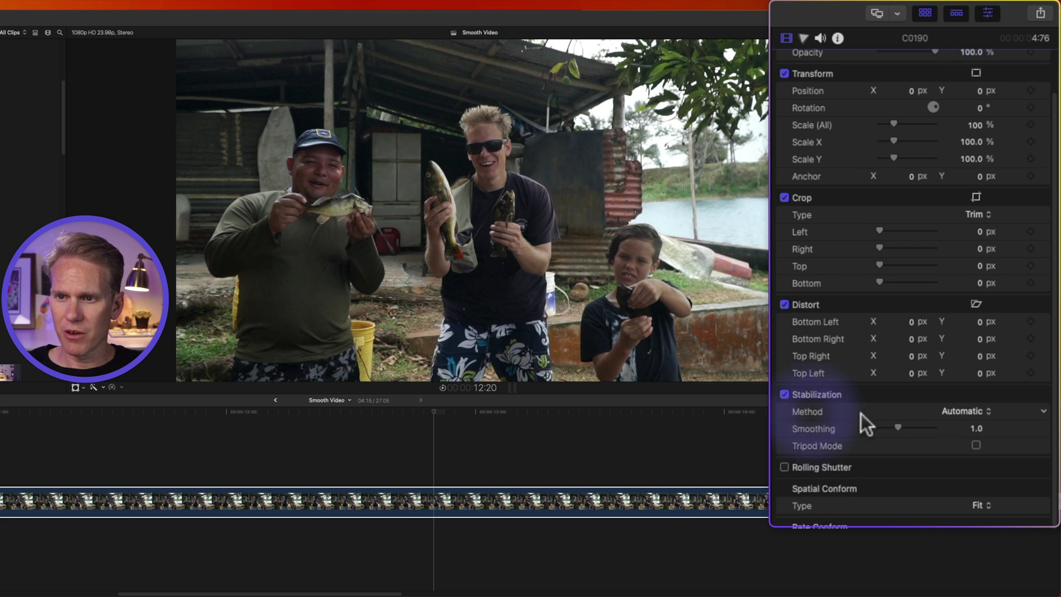
pyautogui.click(959, 410)
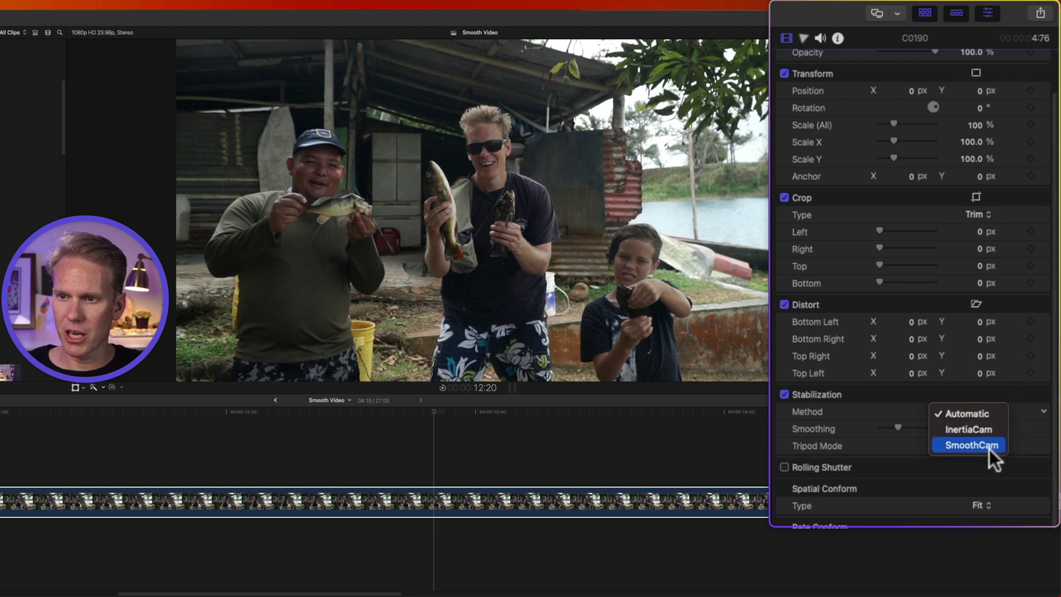
pyautogui.click(907, 410)
pyautogui.click(983, 409)
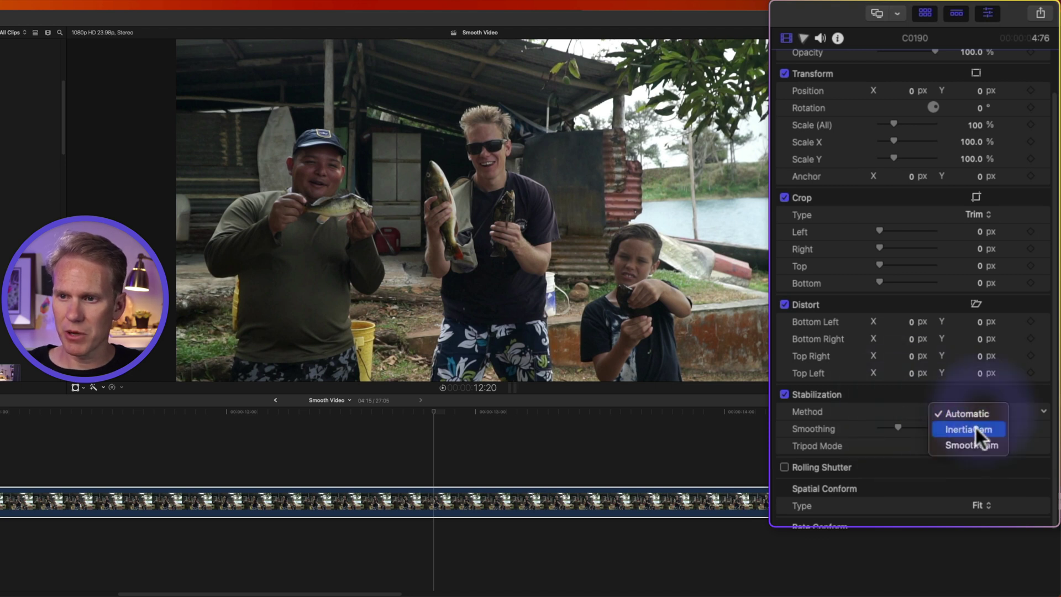
pyautogui.click(975, 429)
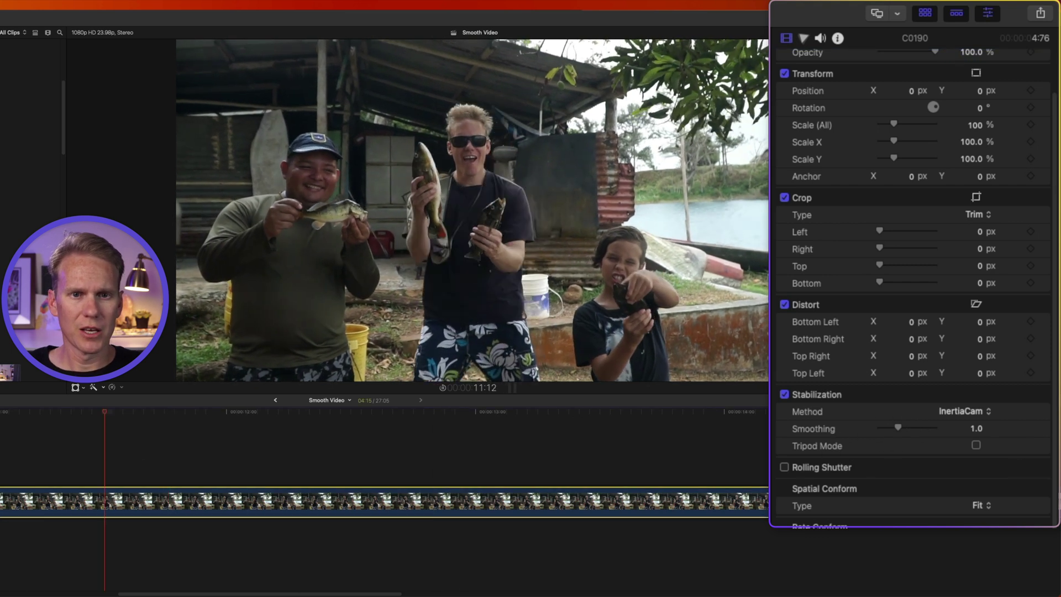
# Play clip C0190 and raise its InertiaCam Smoothing slider to 3.0.
pyautogui.click(254, 501)
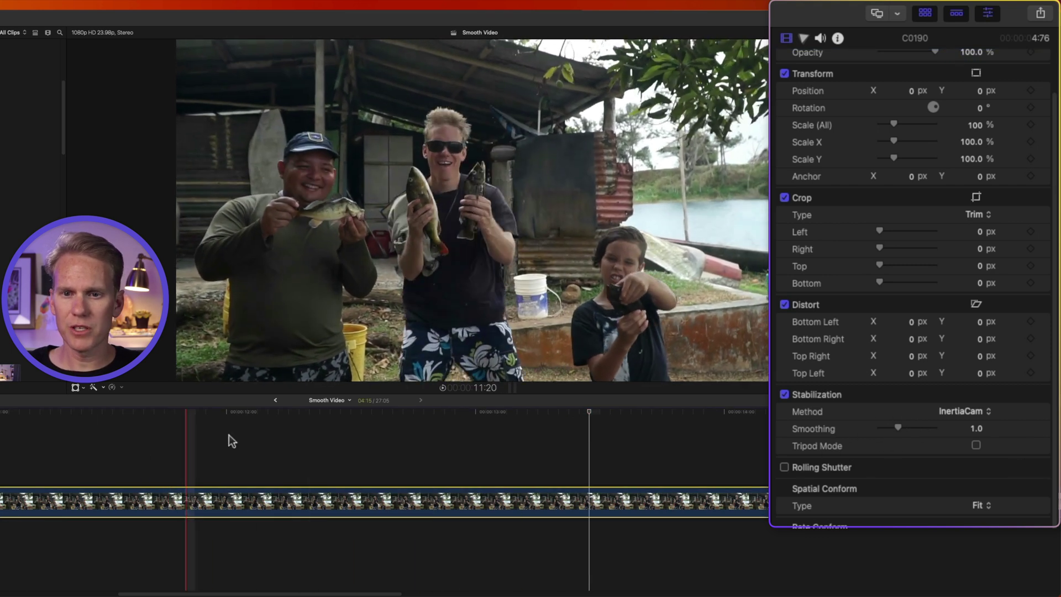
pyautogui.press('space')
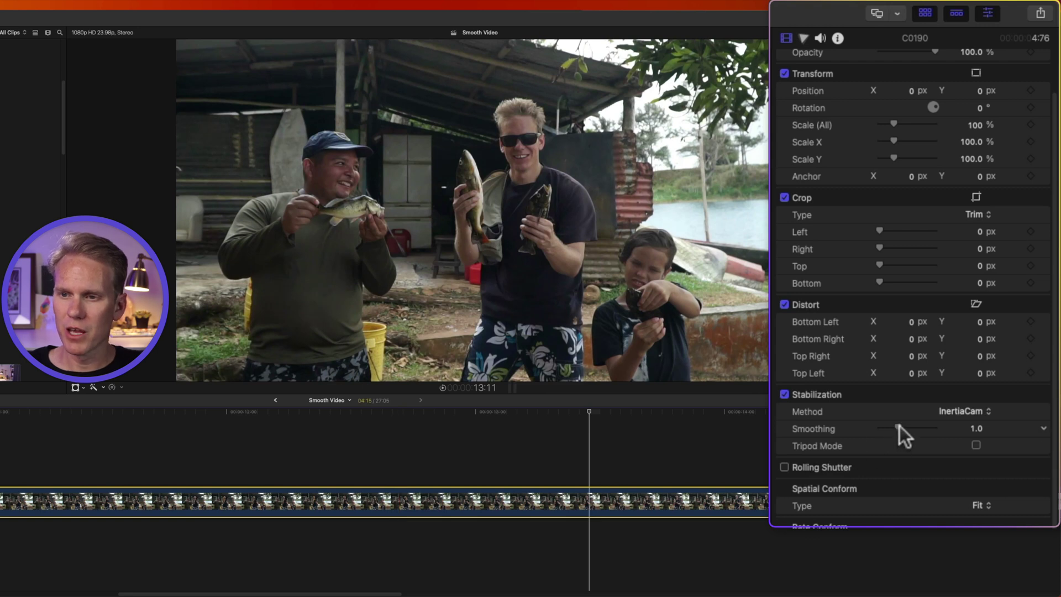
pyautogui.moveTo(899, 426); pyautogui.dragTo(953, 421)
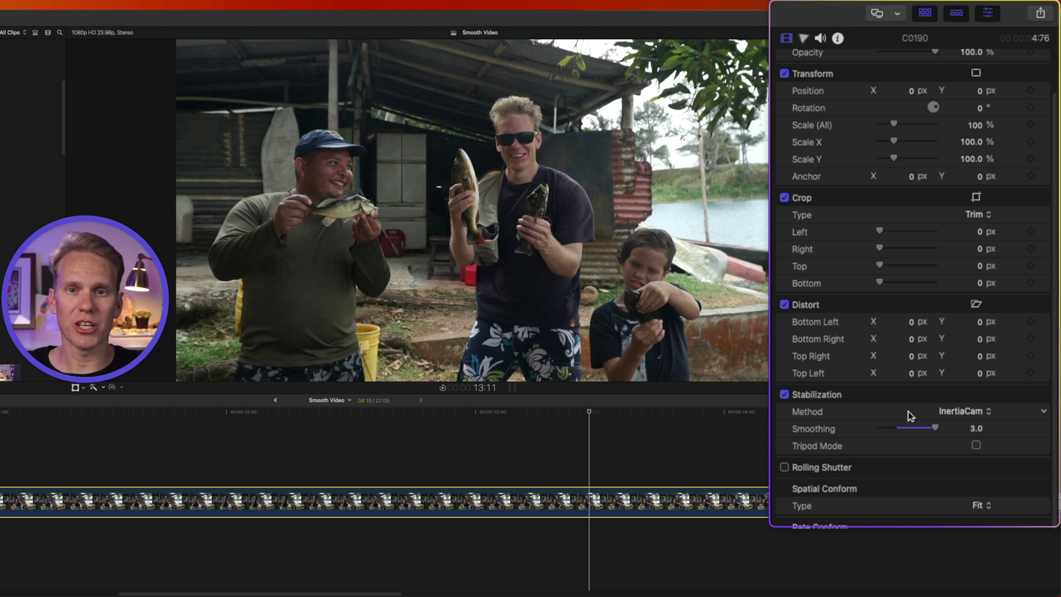
pyautogui.click(838, 38)
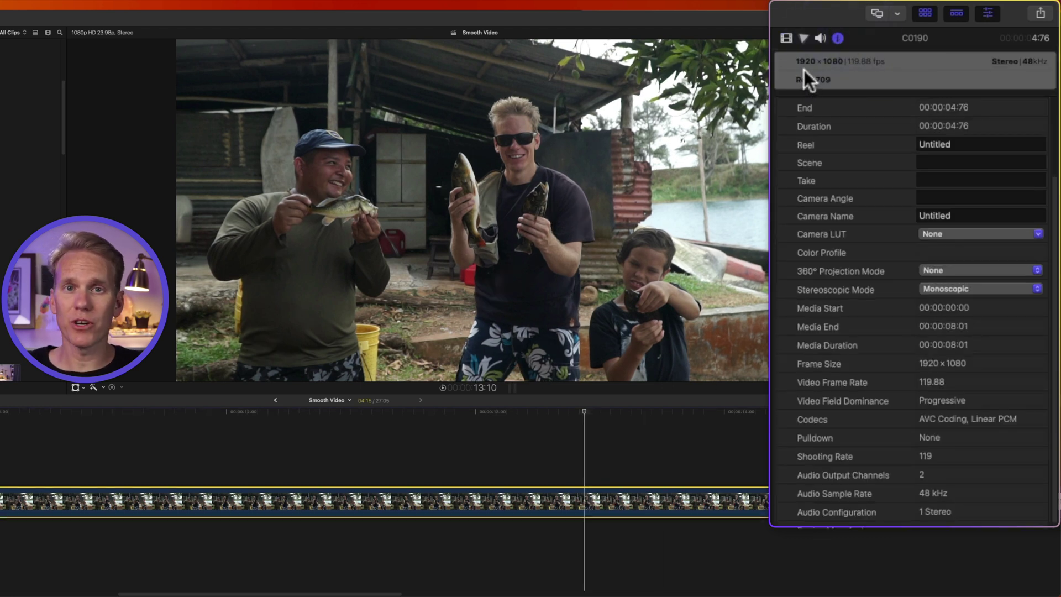
pyautogui.click(787, 36)
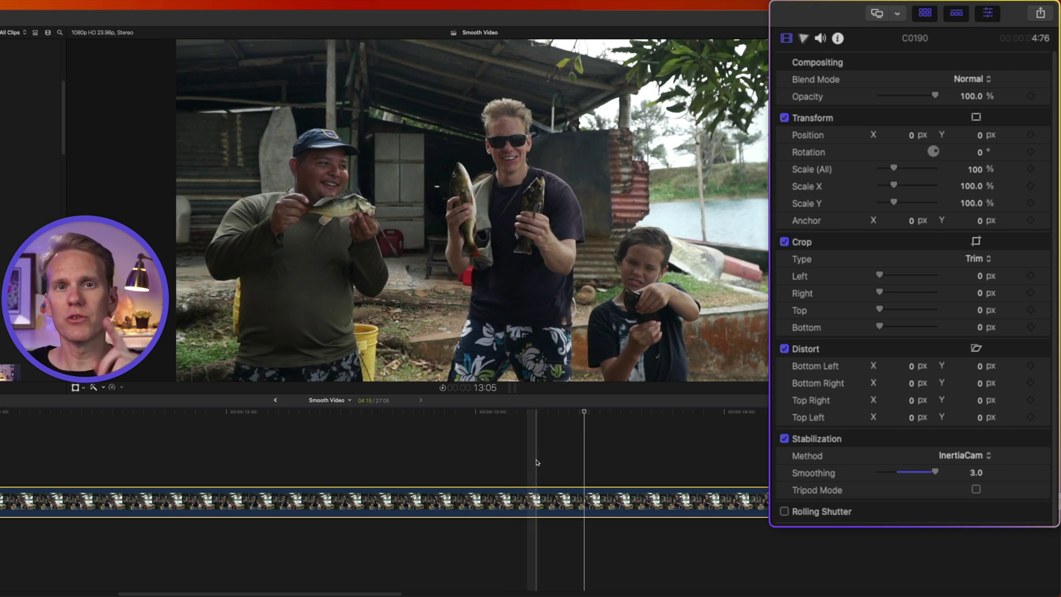
# Reset Smoothing to 1.0, turn on Tripod Mode for C0190, and play the clip.
pyautogui.rightClick(955, 471)
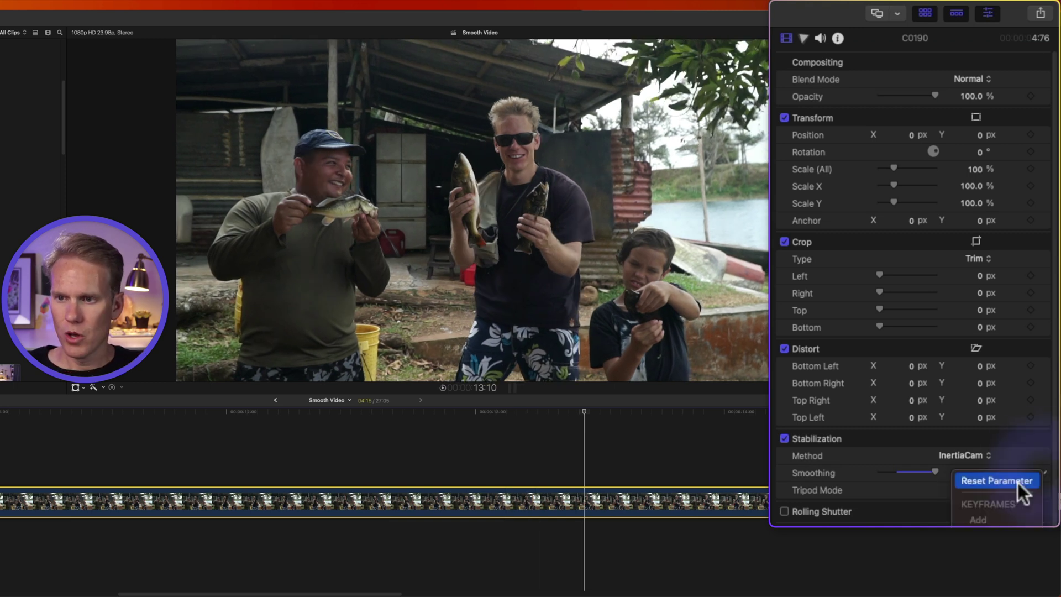
pyautogui.click(1018, 483)
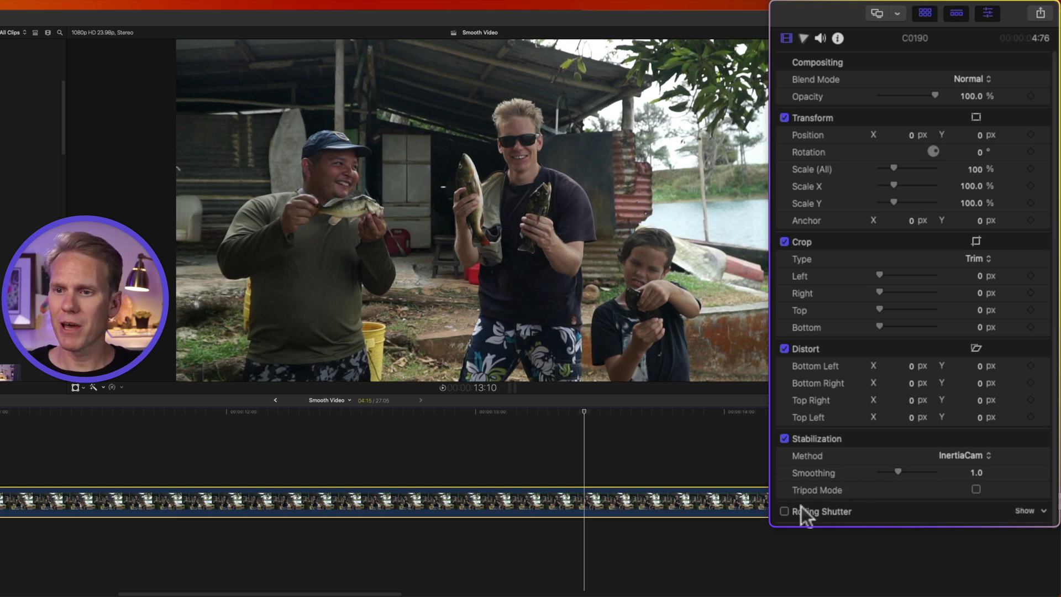
pyautogui.click(819, 487)
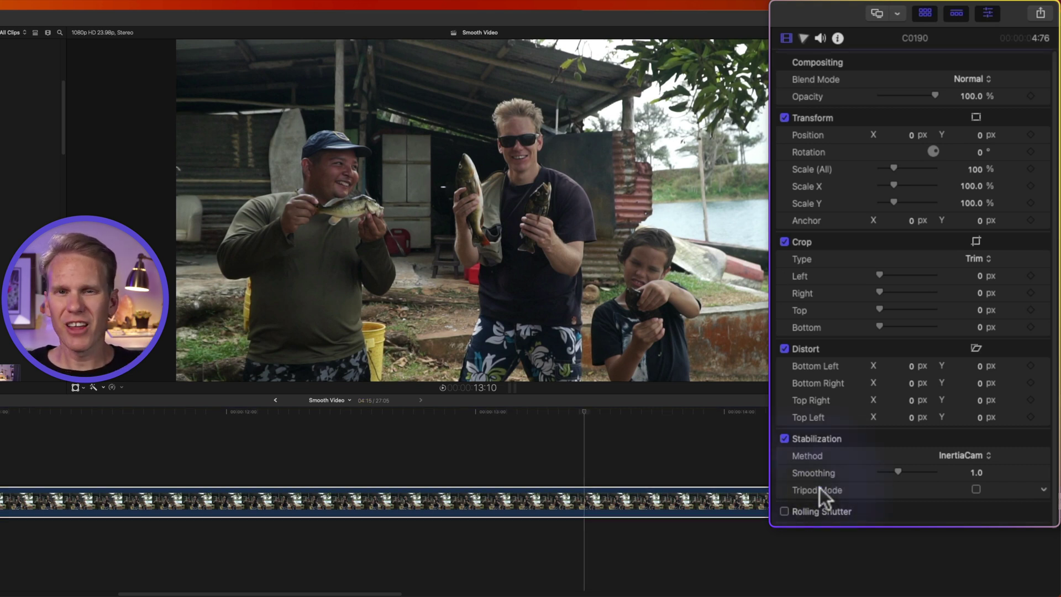
pyautogui.click(976, 490)
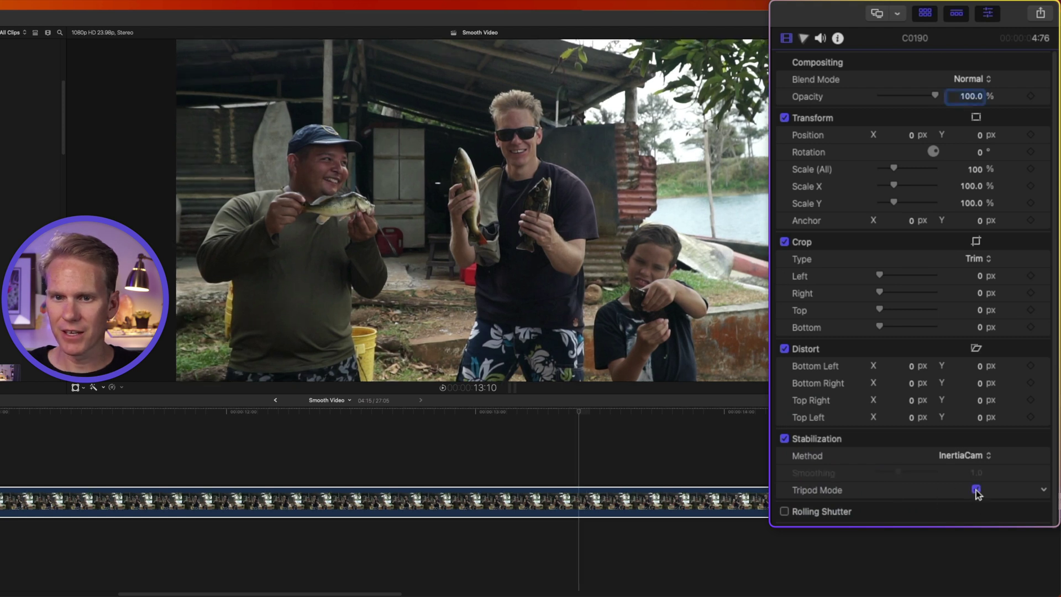
pyautogui.hotkey('shift', '/')
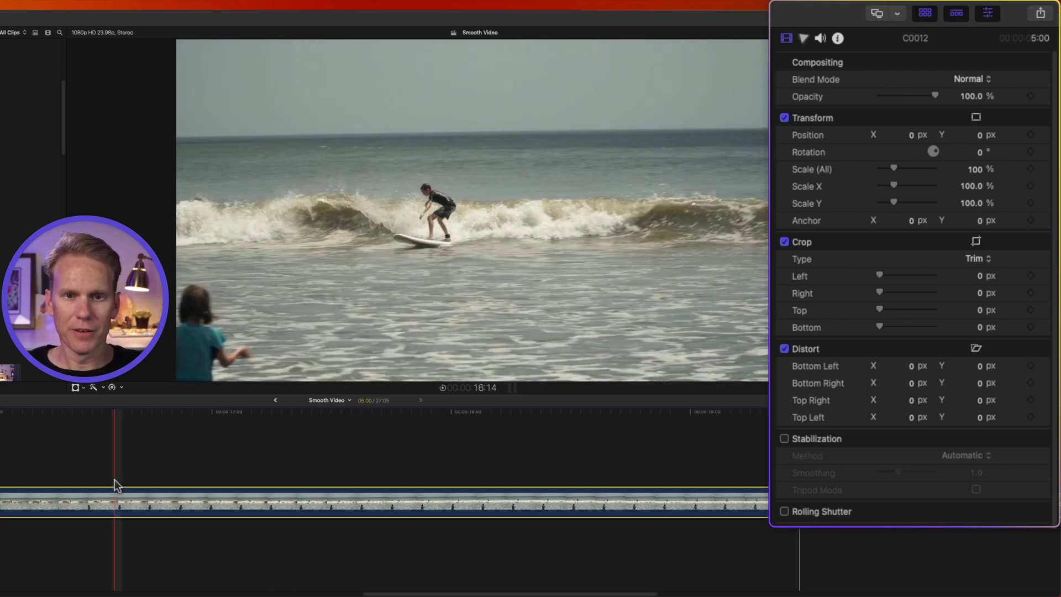
# Enable stabilization on surfing clip C0012 using the SmoothCam method.
pyautogui.click(375, 486)
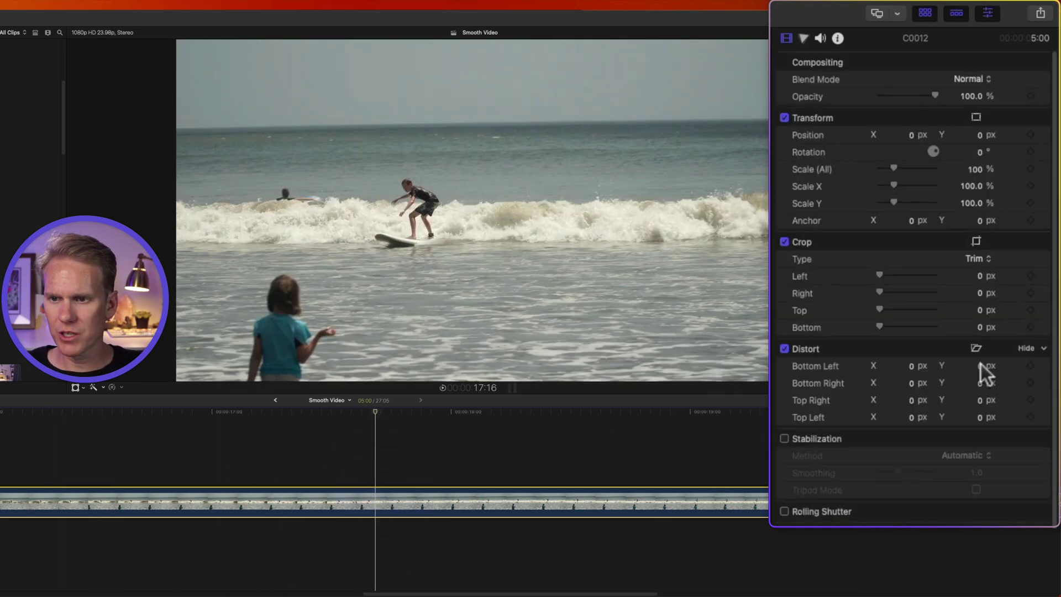
pyautogui.click(784, 439)
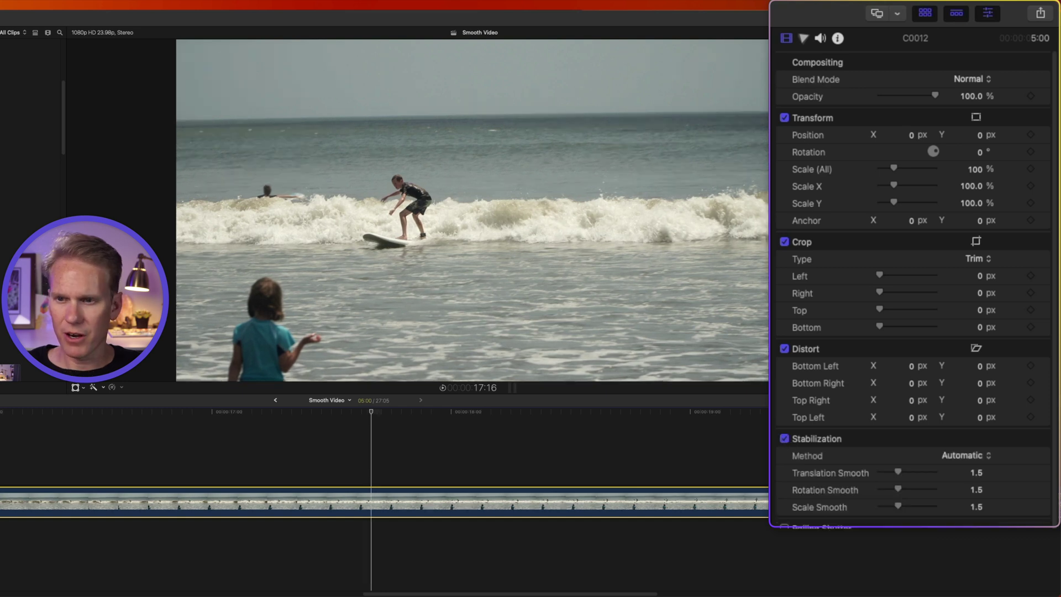
pyautogui.click(982, 459)
pyautogui.click(983, 458)
pyautogui.click(982, 459)
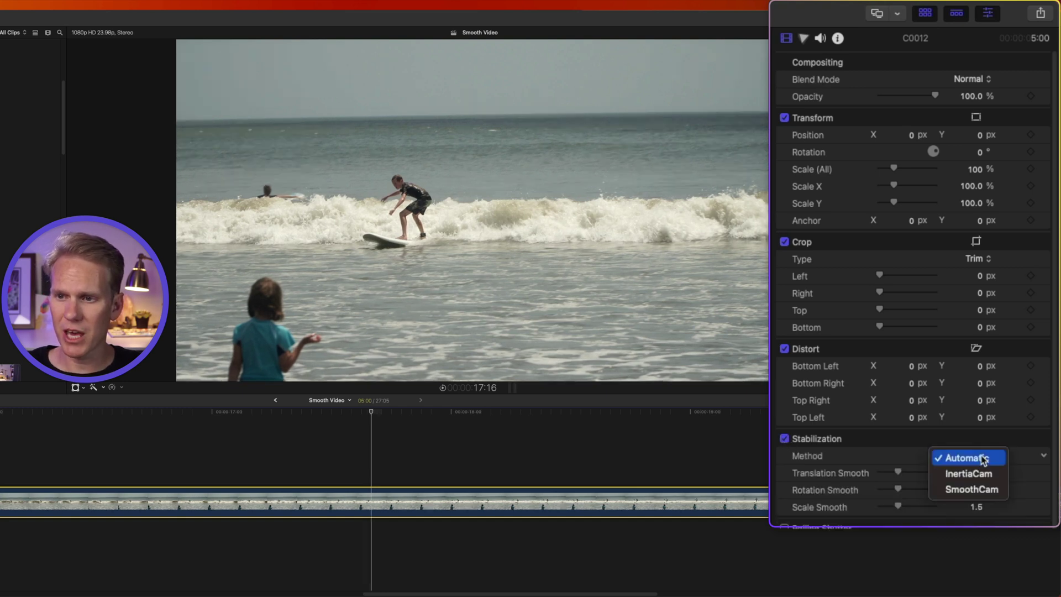
pyautogui.click(967, 488)
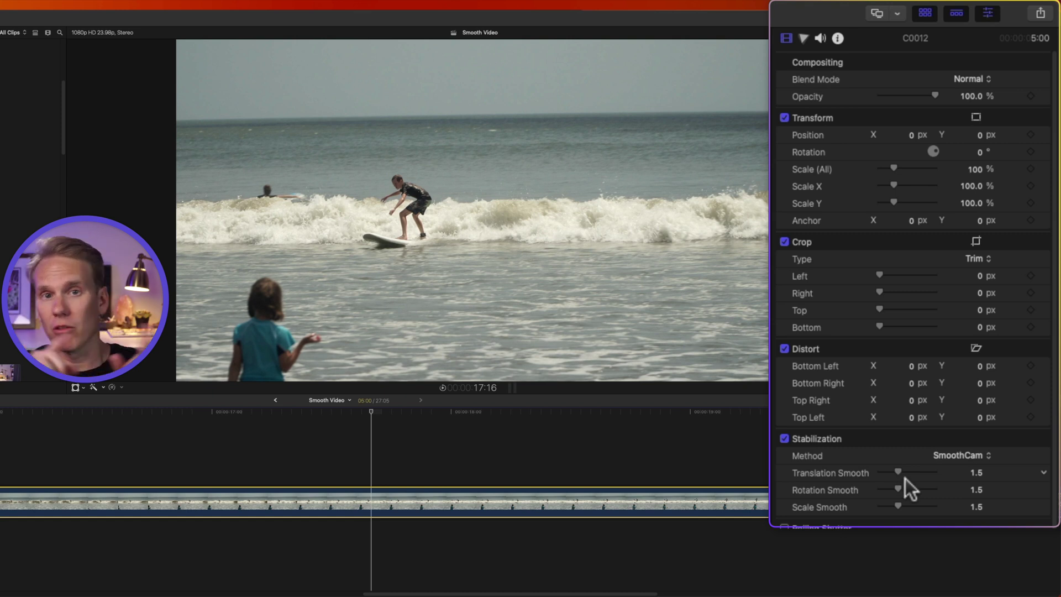
# Adjust Translation Smooth, lower Rotation Smooth to 0, and toggle stabilization off and on to compare.
pyautogui.moveTo(900, 469)
pyautogui.mouseDown()
pyautogui.moveTo(1003, 462)
pyautogui.moveTo(861, 472)
pyautogui.moveTo(899, 480)
pyautogui.mouseUp()
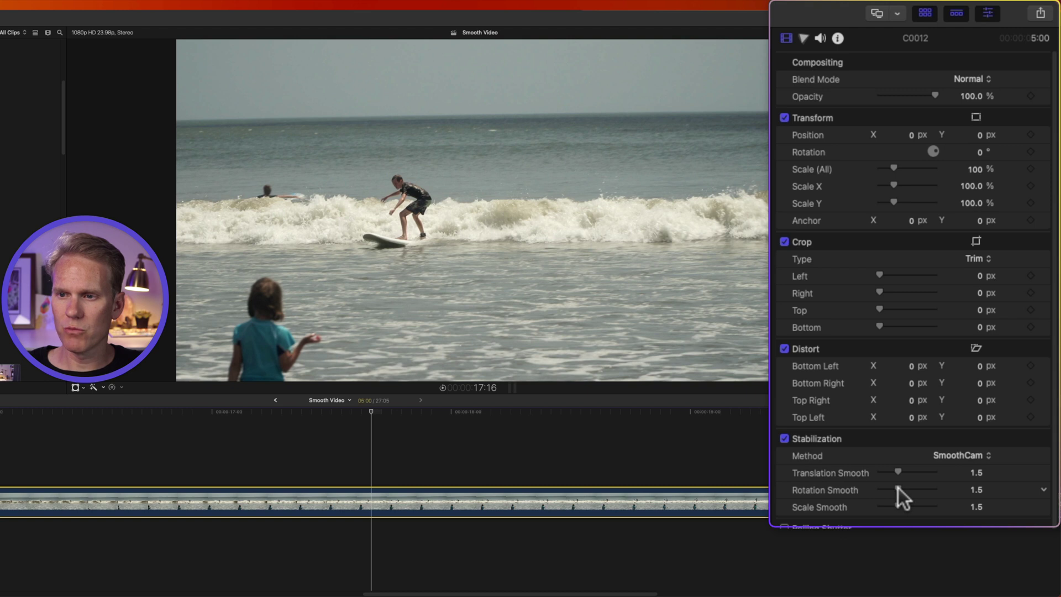
pyautogui.moveTo(897, 489); pyautogui.dragTo(870, 506)
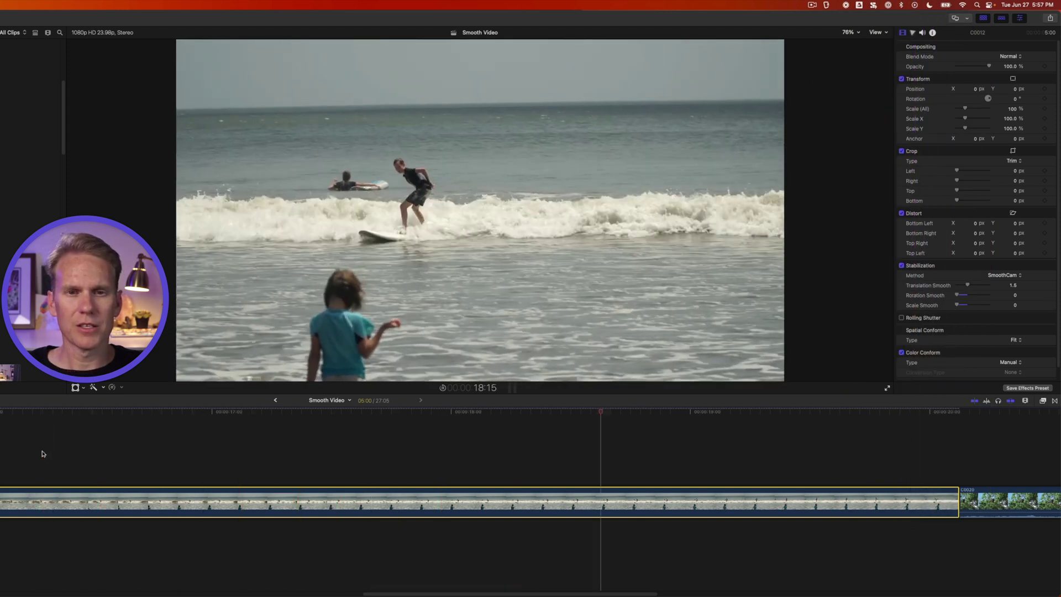
pyautogui.click(901, 266)
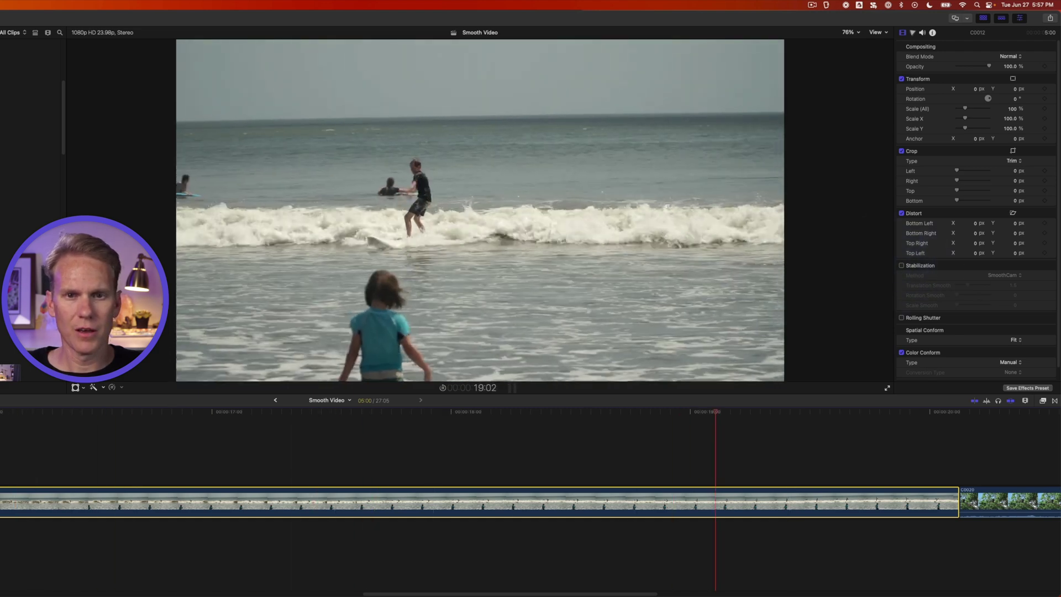
pyautogui.click(901, 266)
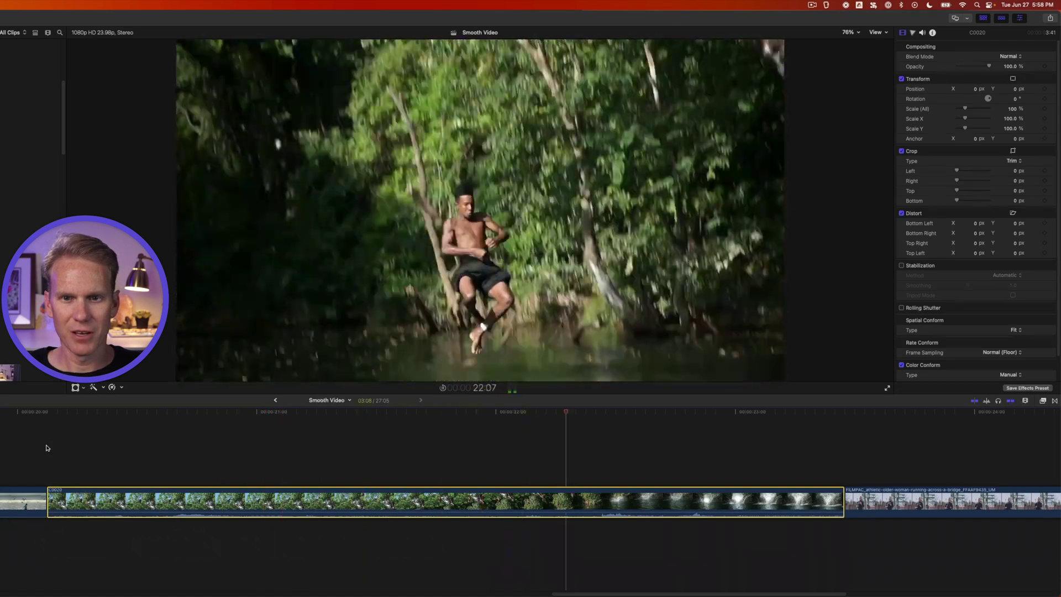
# Select tree-jump clip C0020, check its frame rate in the Info inspector, and park at 21:16.
pyautogui.click(422, 449)
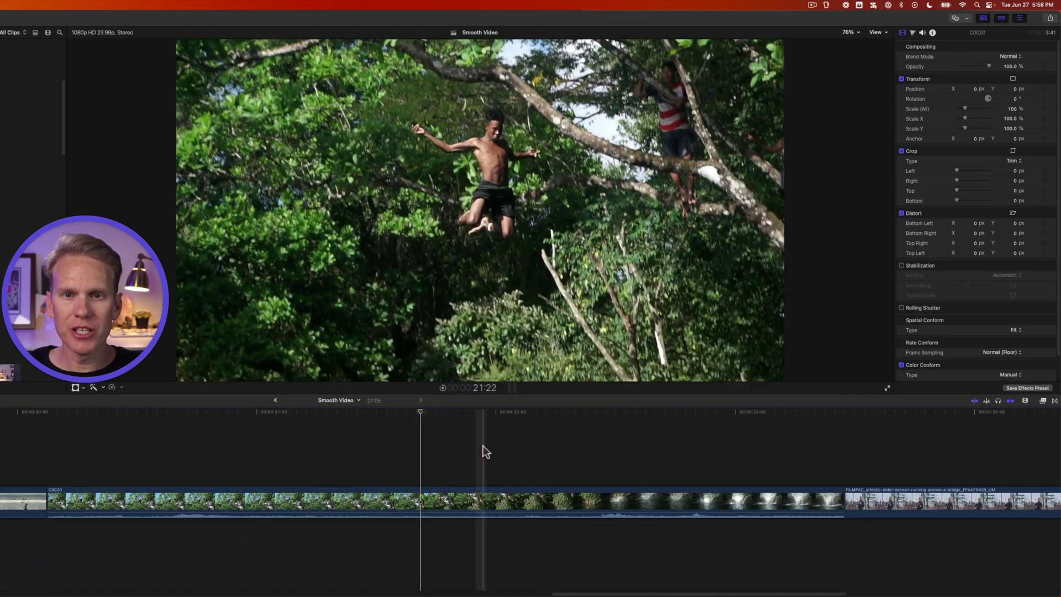
pyautogui.click(434, 500)
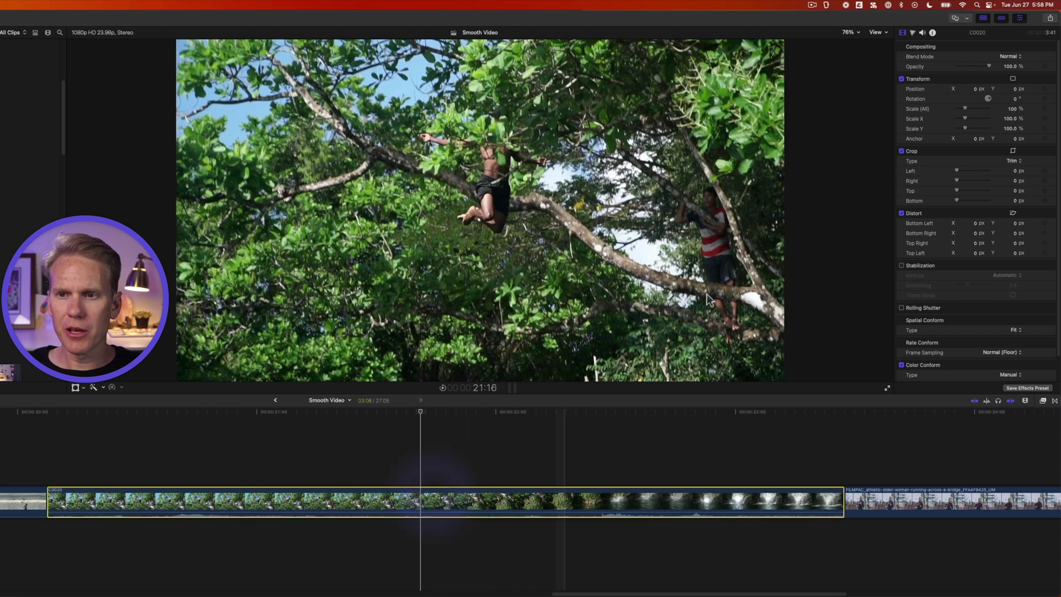
pyautogui.click(838, 36)
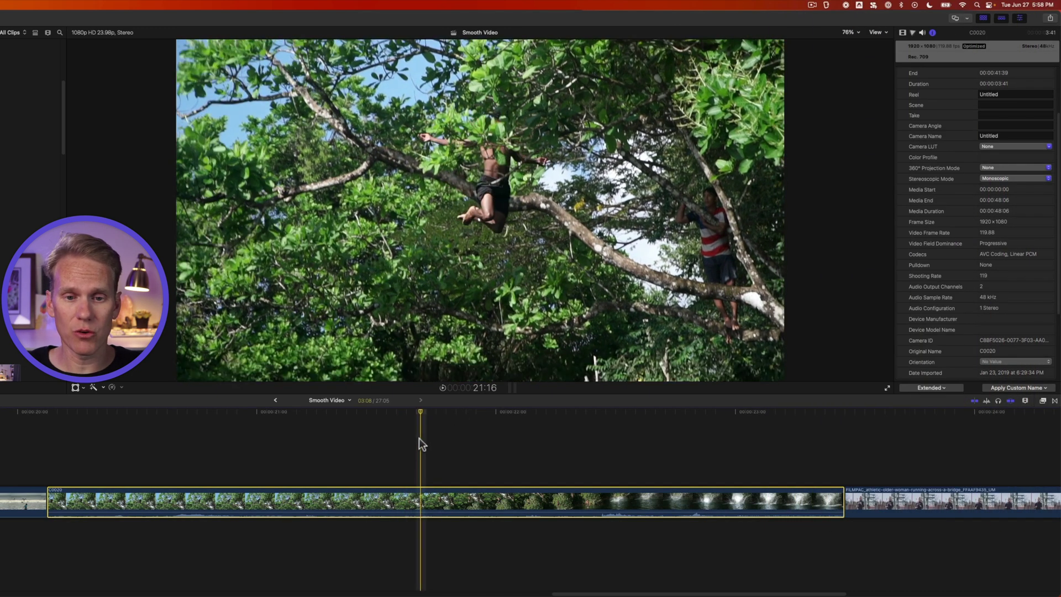
pyautogui.click(422, 500)
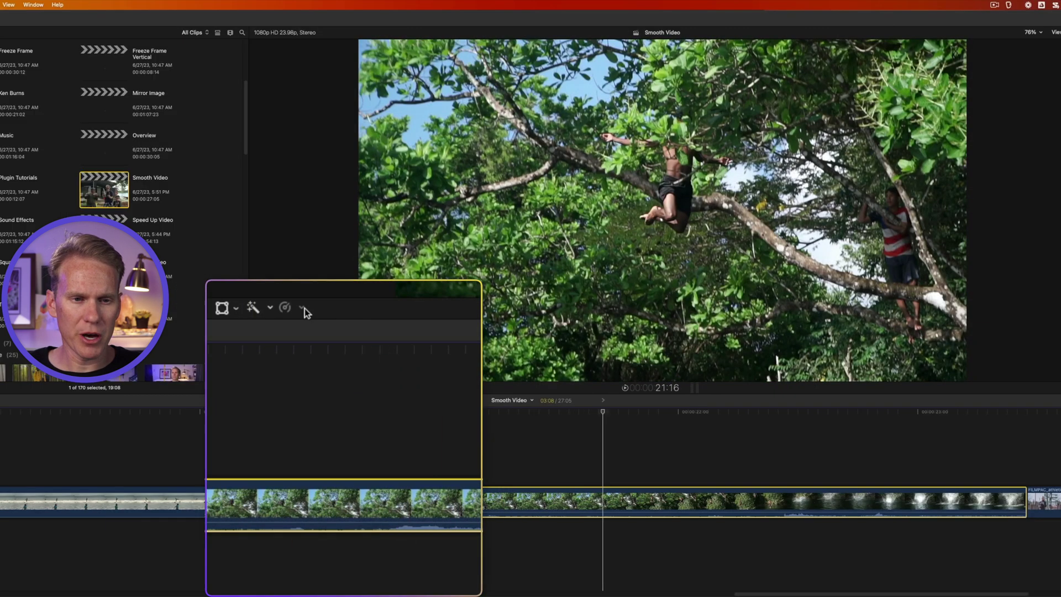
# Apply Retime > Automatic Speed to slow C0020 to 20% and play the jump.
pyautogui.click(303, 307)
pyautogui.moveTo(343, 317)
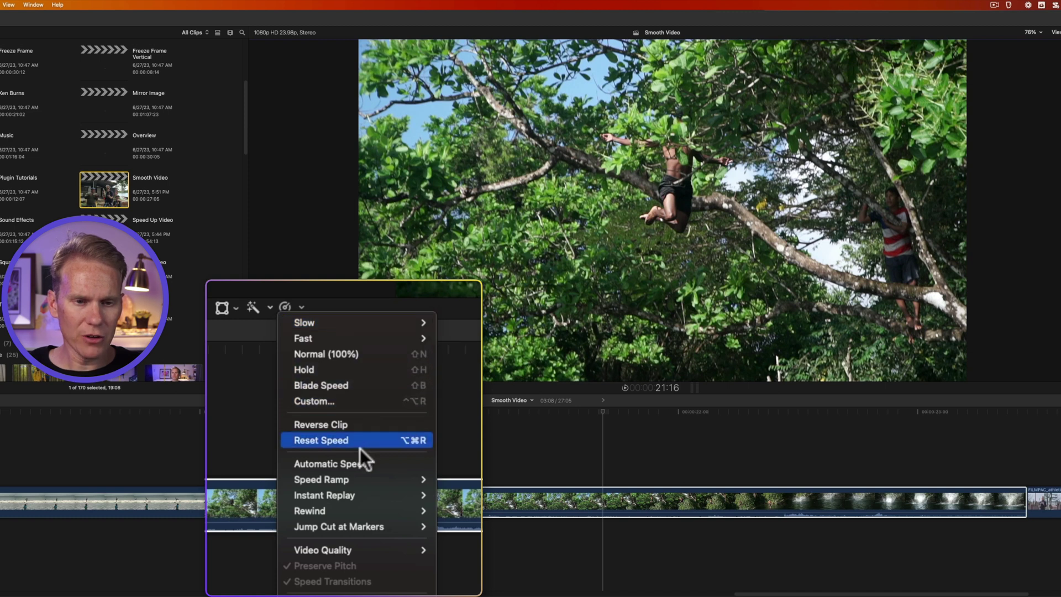
pyautogui.click(387, 461)
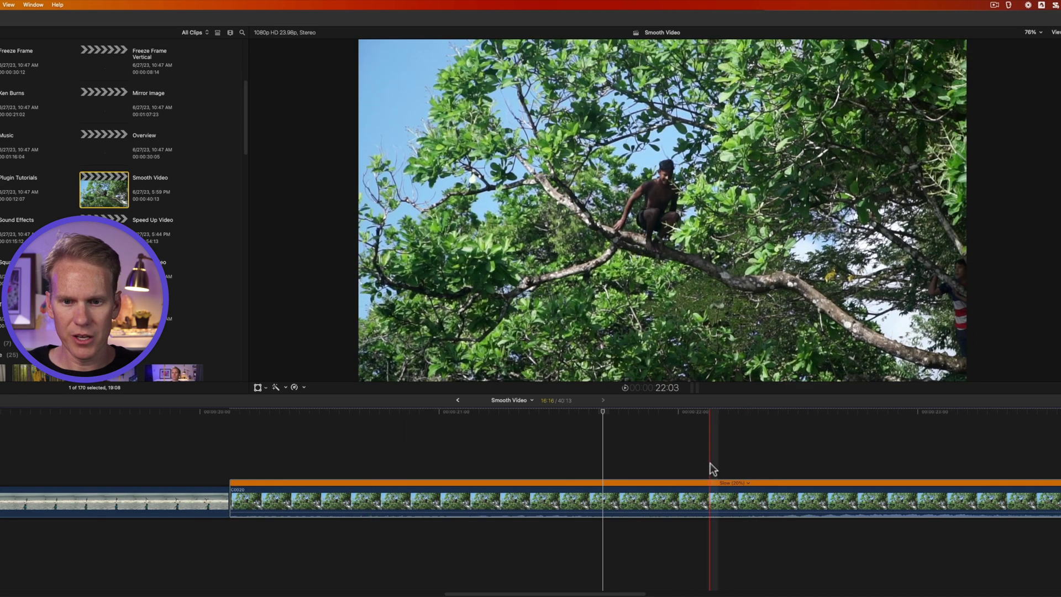
pyautogui.press('space')
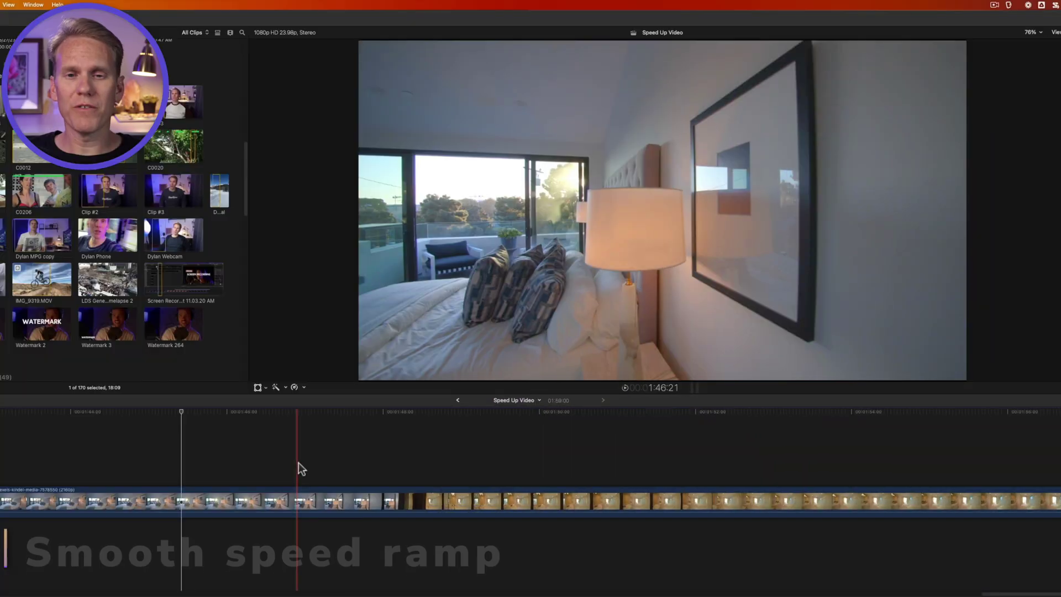
# Blade the walkthrough clip at two points with Command-B and select the middle section.
pyautogui.press('space')
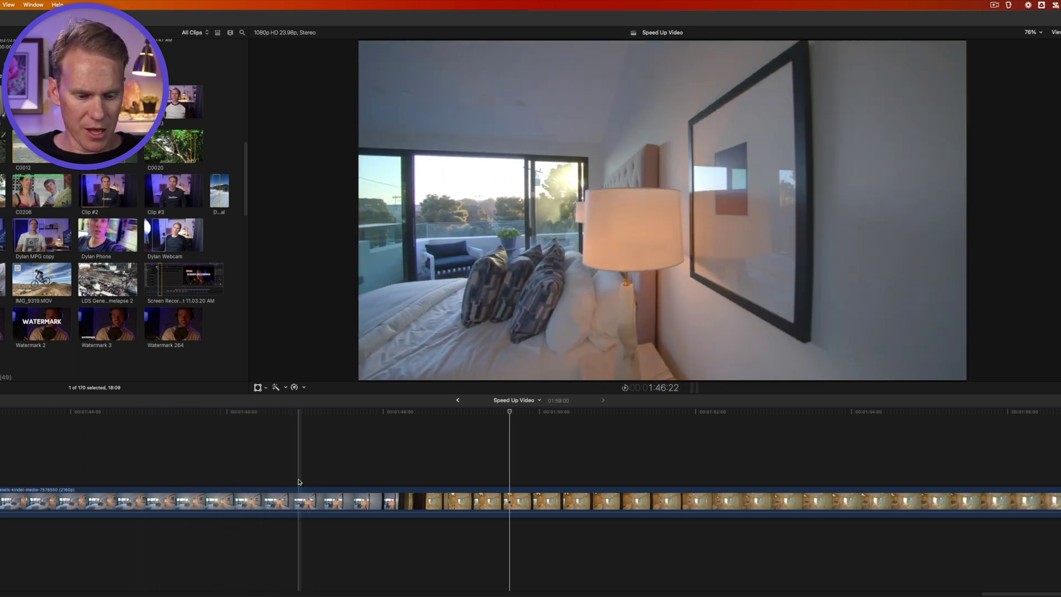
pyautogui.press('super+b')
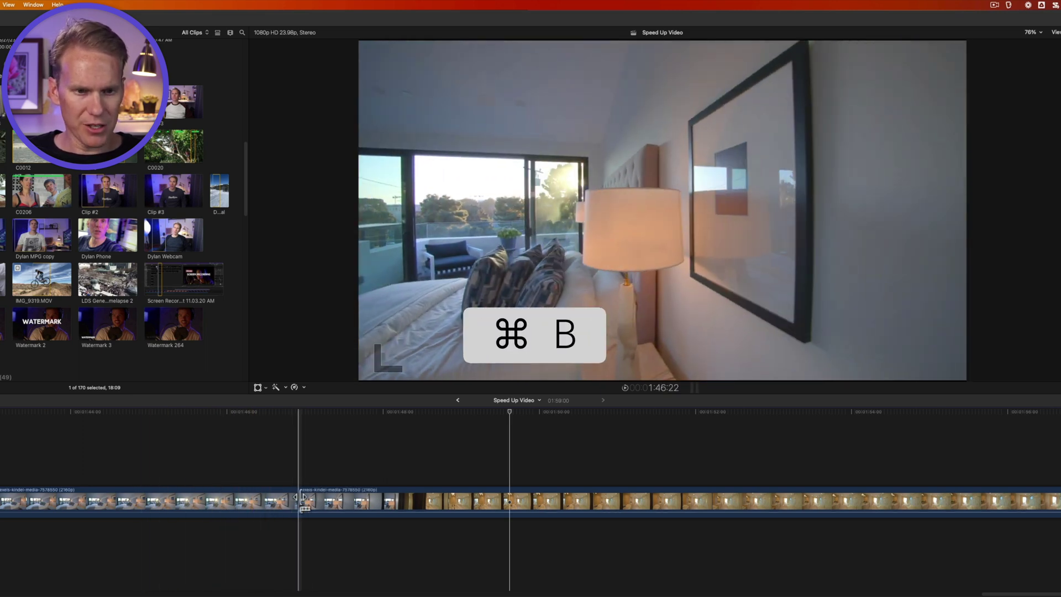
pyautogui.click(552, 498)
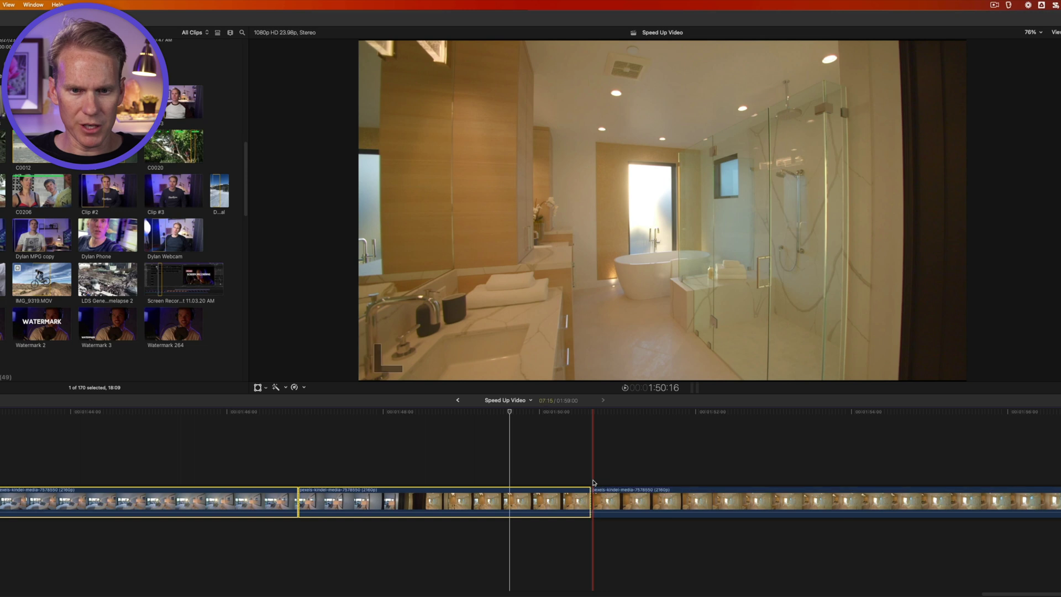
pyautogui.press('super+b')
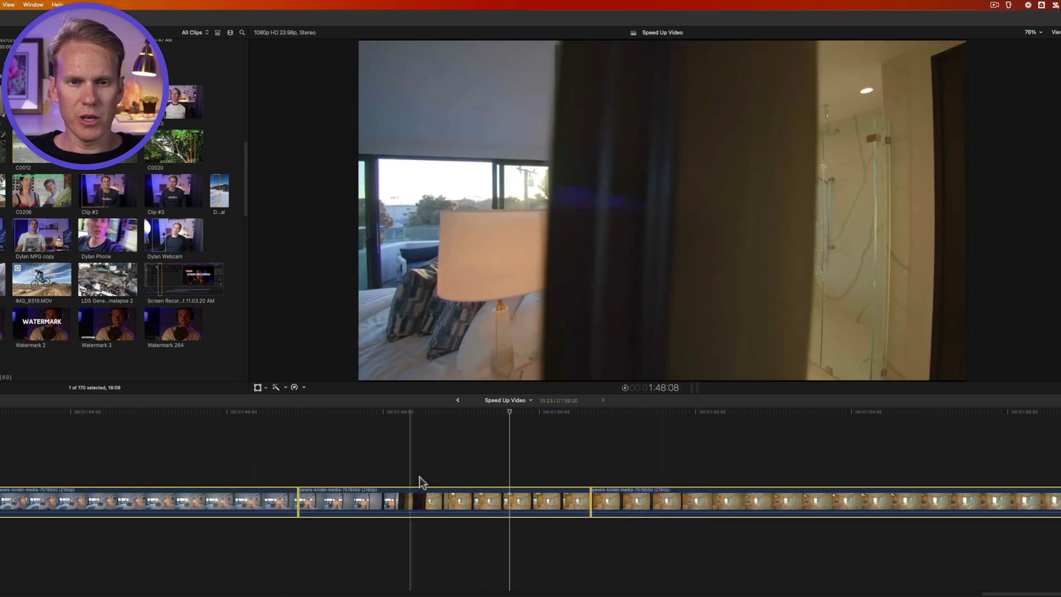
pyautogui.click(443, 437)
pyautogui.click(457, 497)
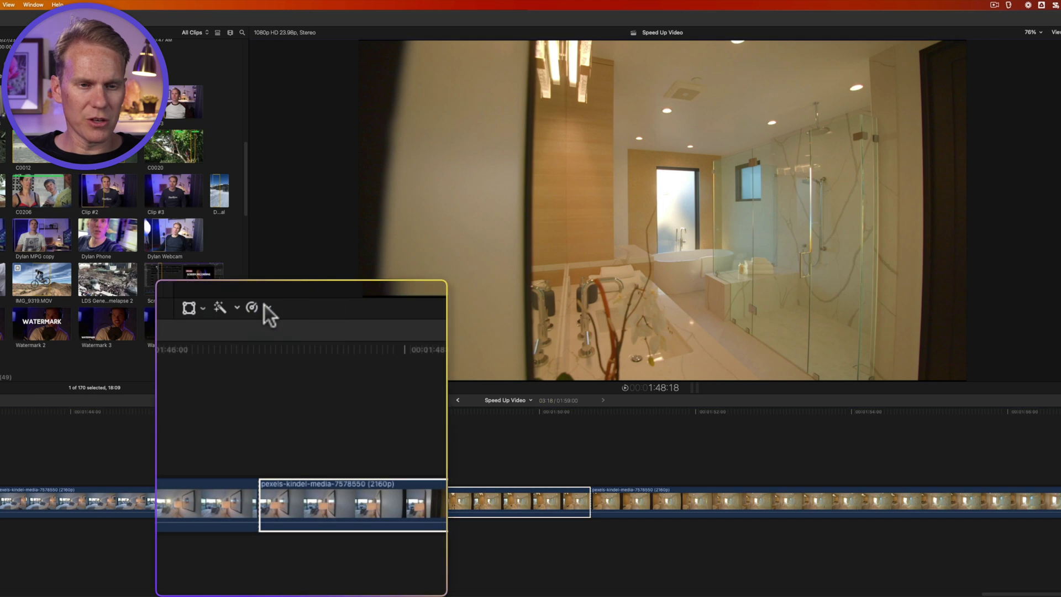
# Speed the middle section up to 8x, play it back, then revert it to normal speed.
pyautogui.click(265, 305)
pyautogui.moveTo(301, 336)
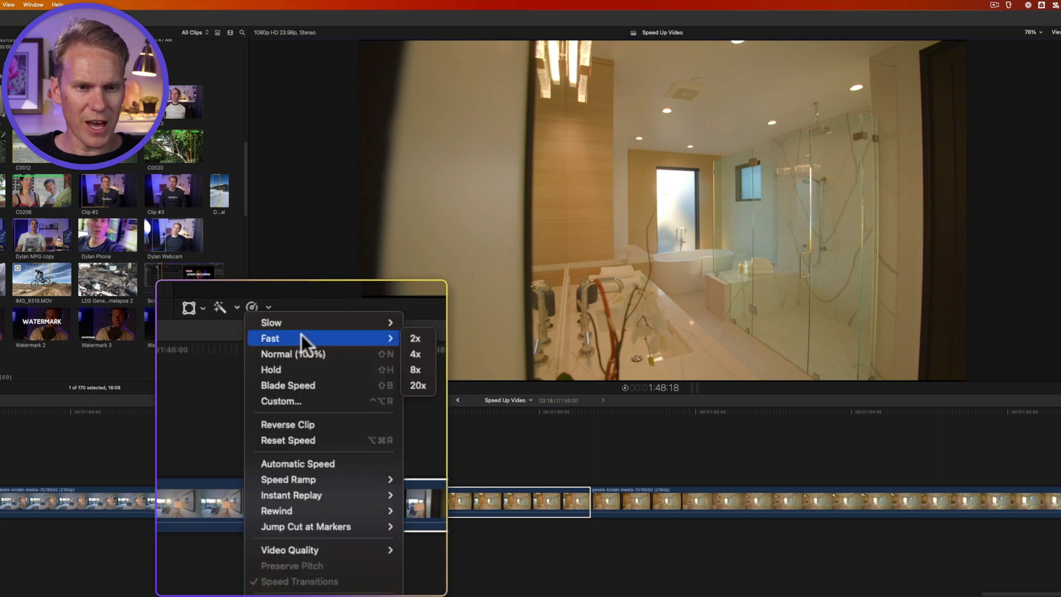
pyautogui.click(417, 368)
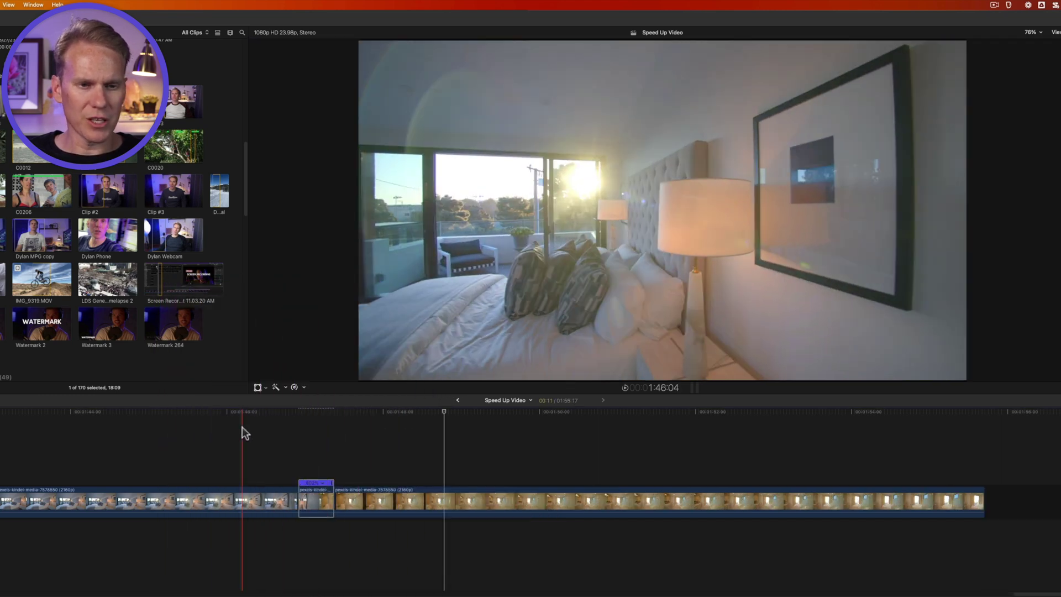
pyautogui.press('space')
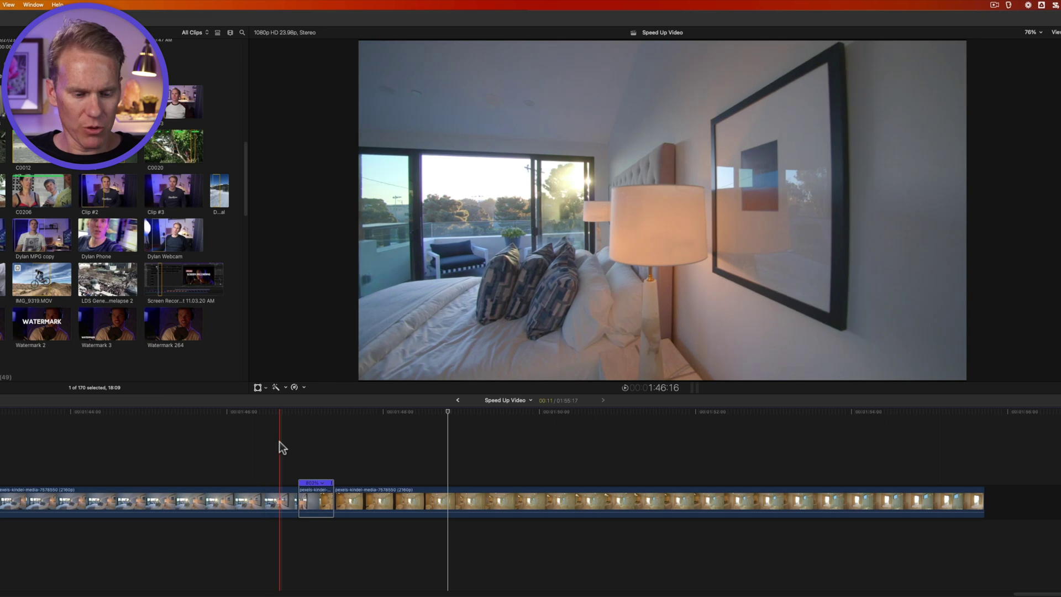
pyautogui.hotkey('shift', 'n')
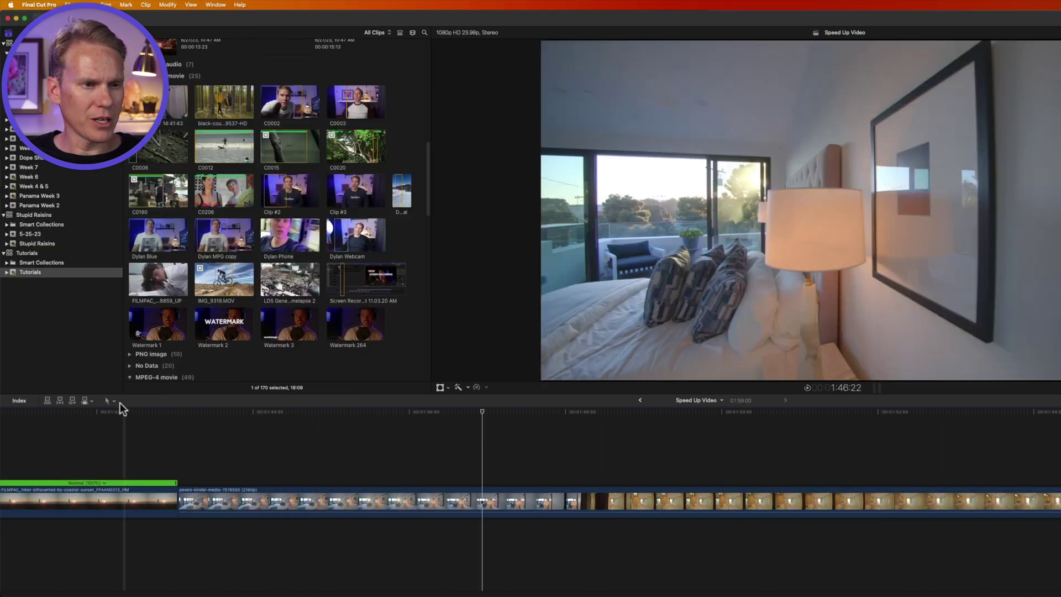
# Mark a short range partway through the bedroom clip with the Range Selection tool.
pyautogui.click(114, 400)
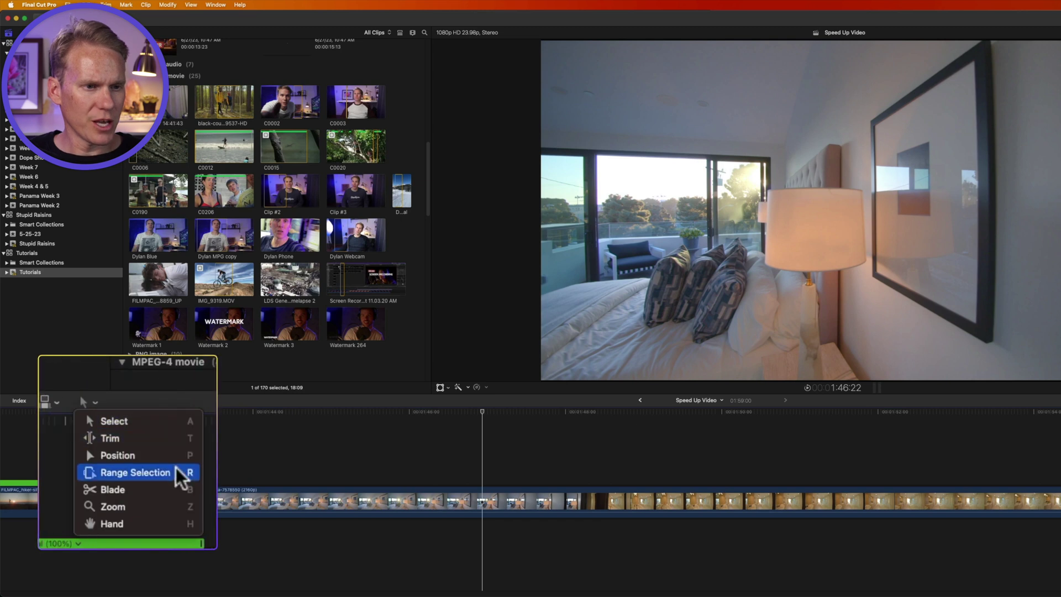
pyautogui.press('Escape')
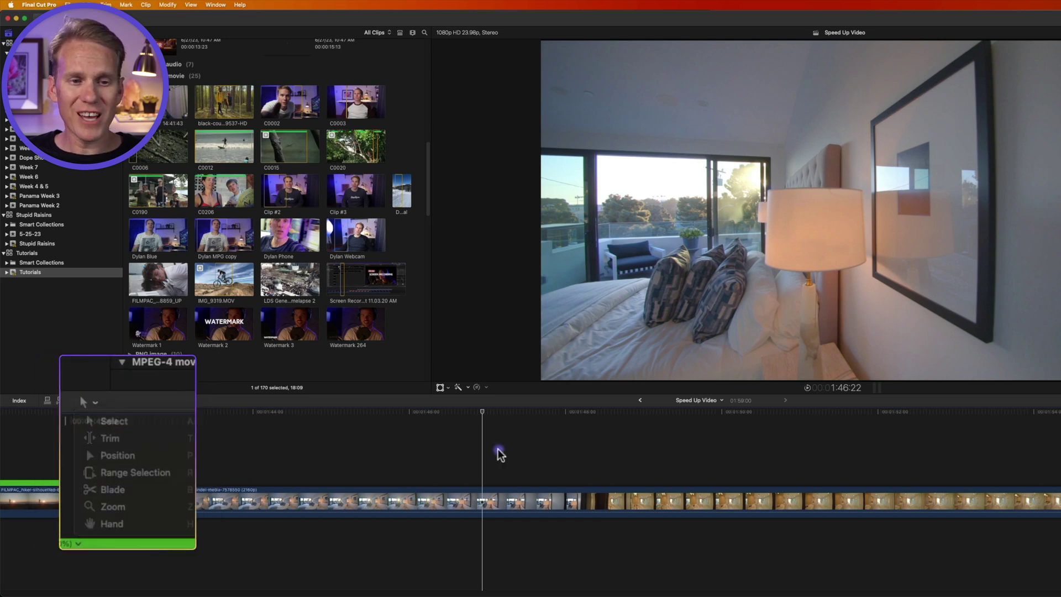
pyautogui.press('r')
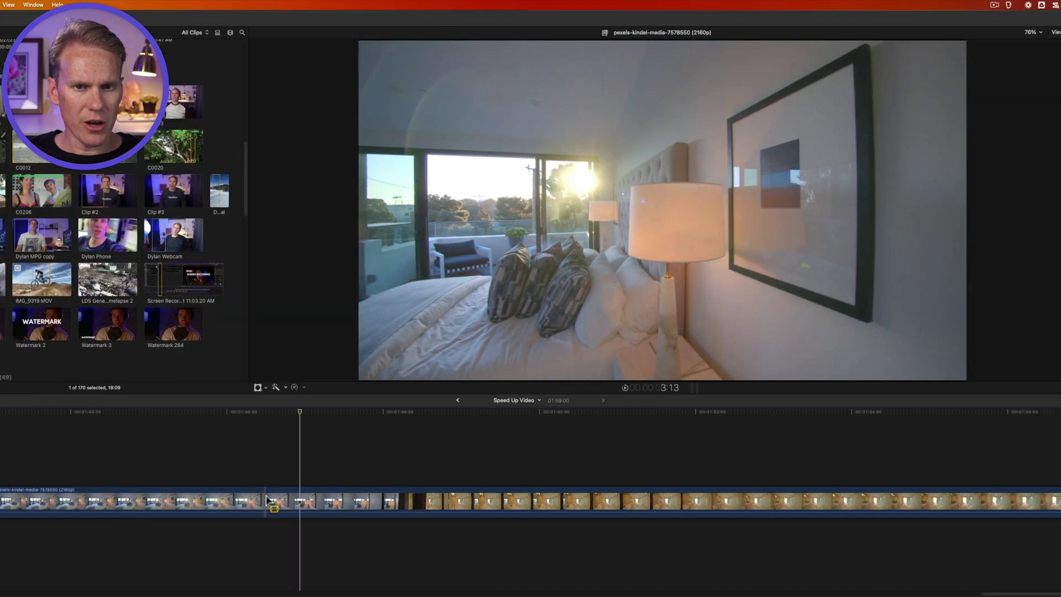
pyautogui.moveTo(364, 500); pyautogui.dragTo(640, 500)
# Speed the marked range up to 4x, then clear the range.
pyautogui.click(303, 386)
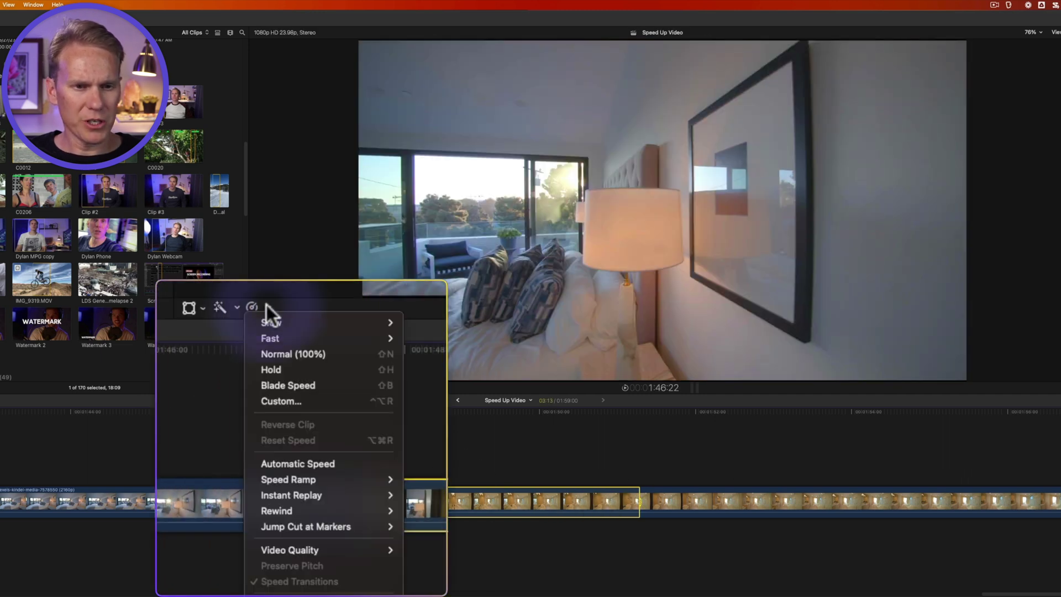
pyautogui.moveTo(302, 337)
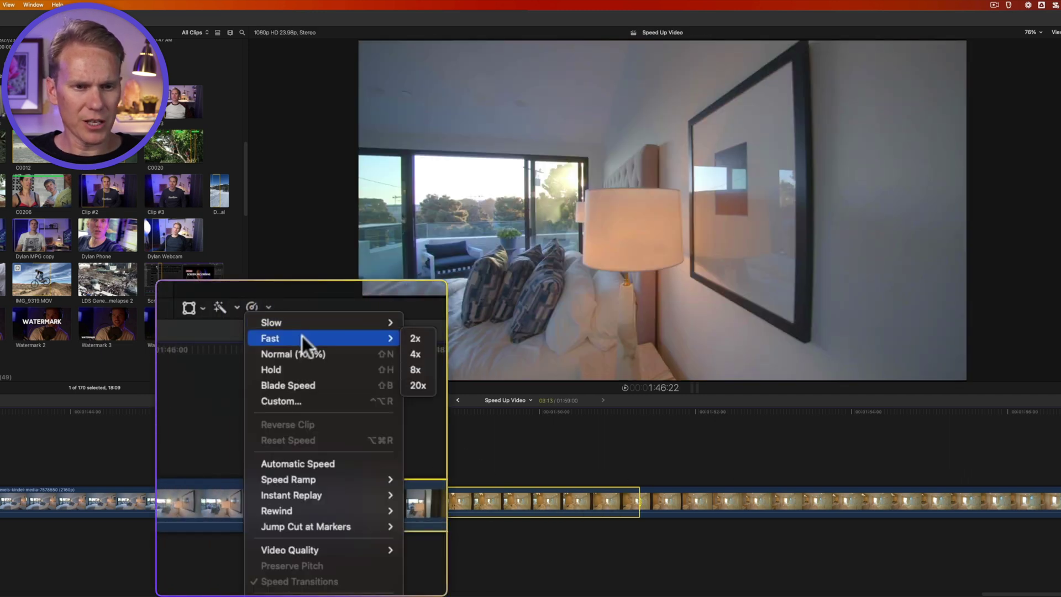
pyautogui.click(428, 349)
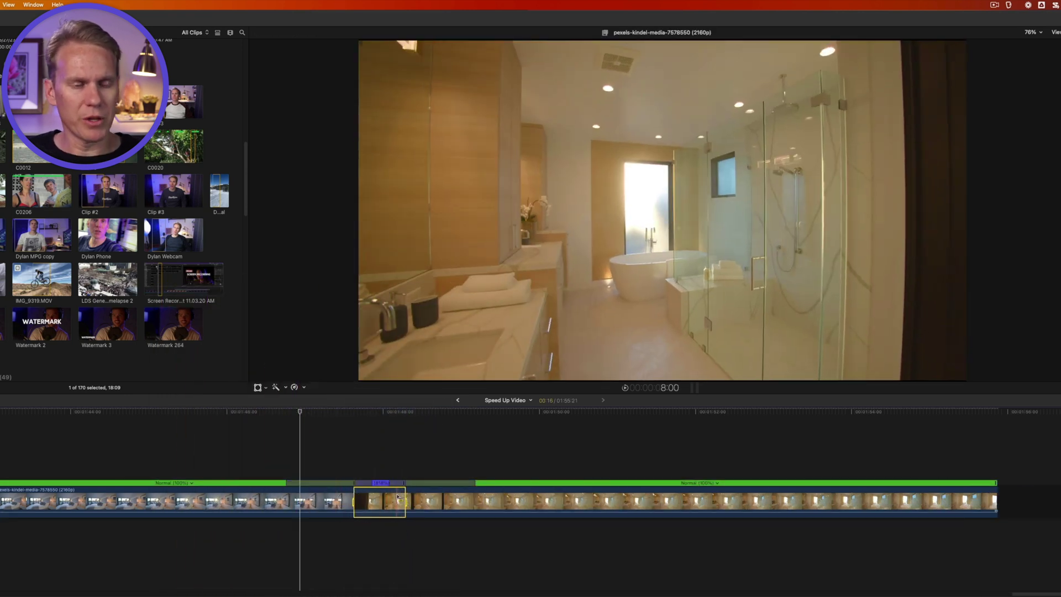
pyautogui.click(260, 459)
# Play the retimed section, then drag the speed transition's source frame earlier so the fast section reads 843%.
pyautogui.press('space')
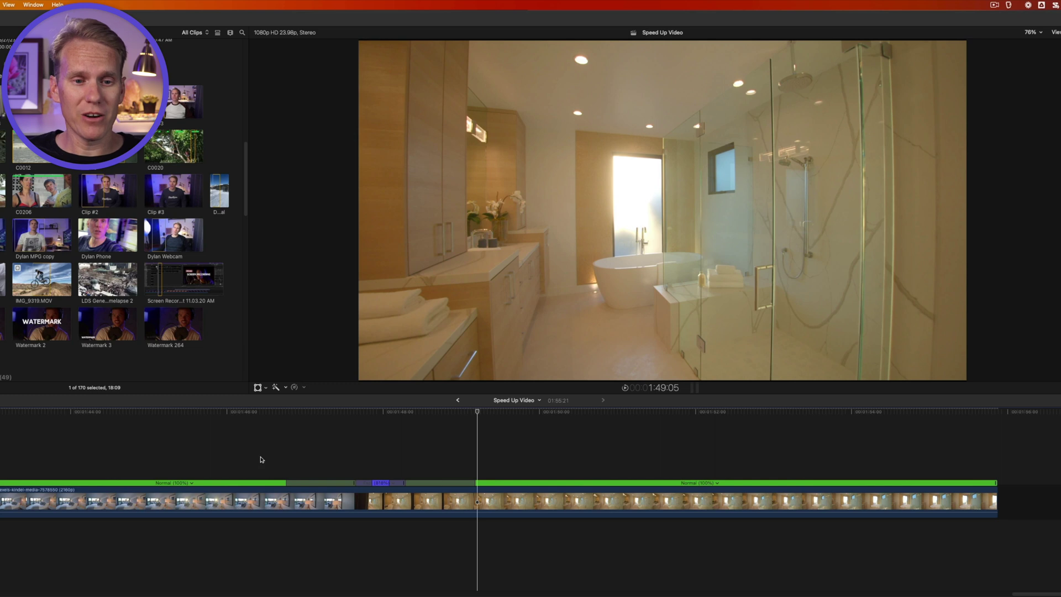
pyautogui.press('space')
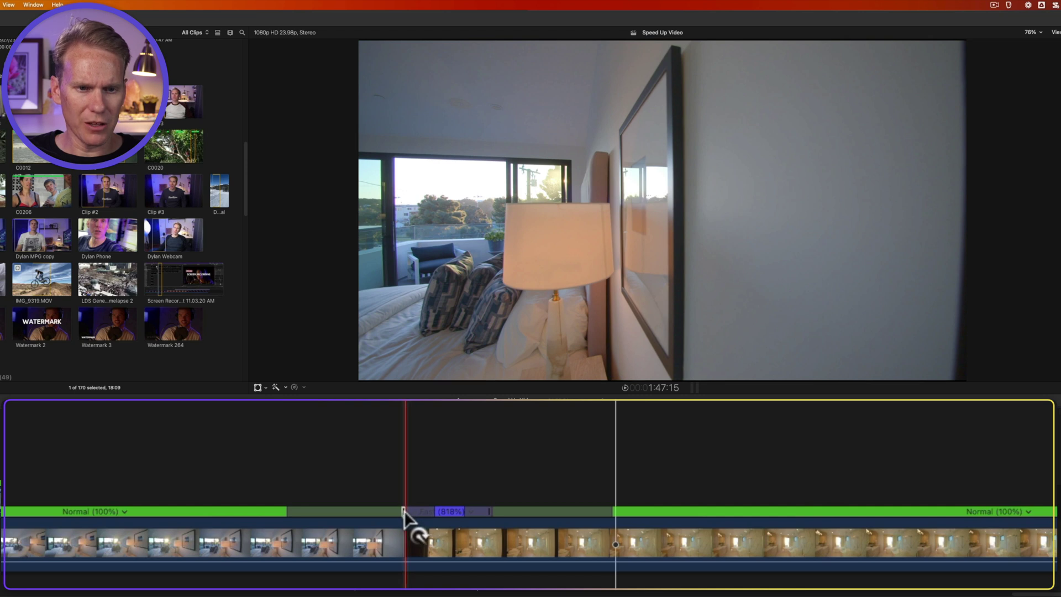
pyautogui.doubleClick(403, 511)
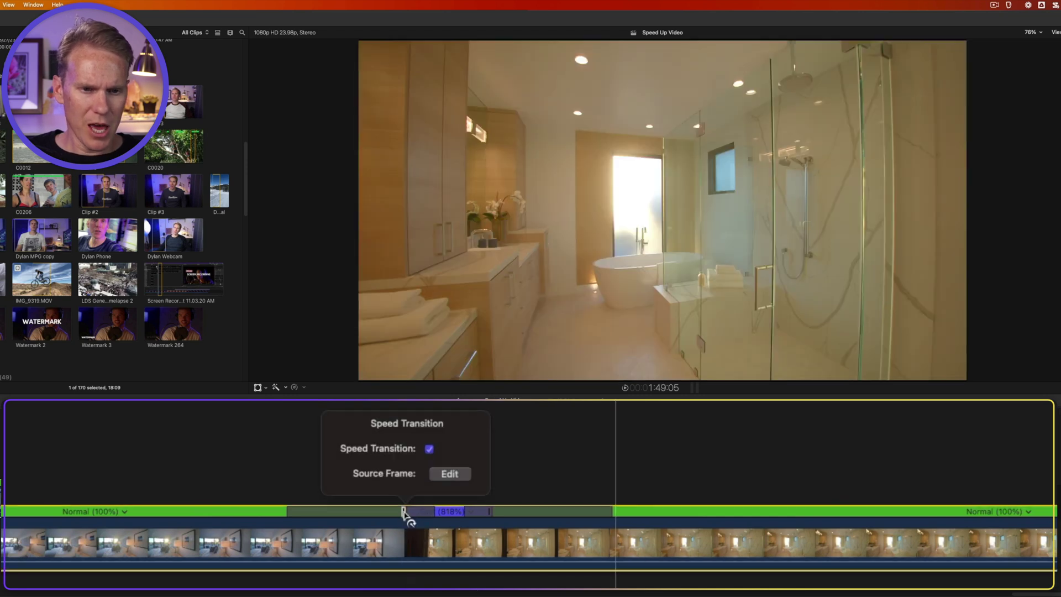
pyautogui.click(449, 474)
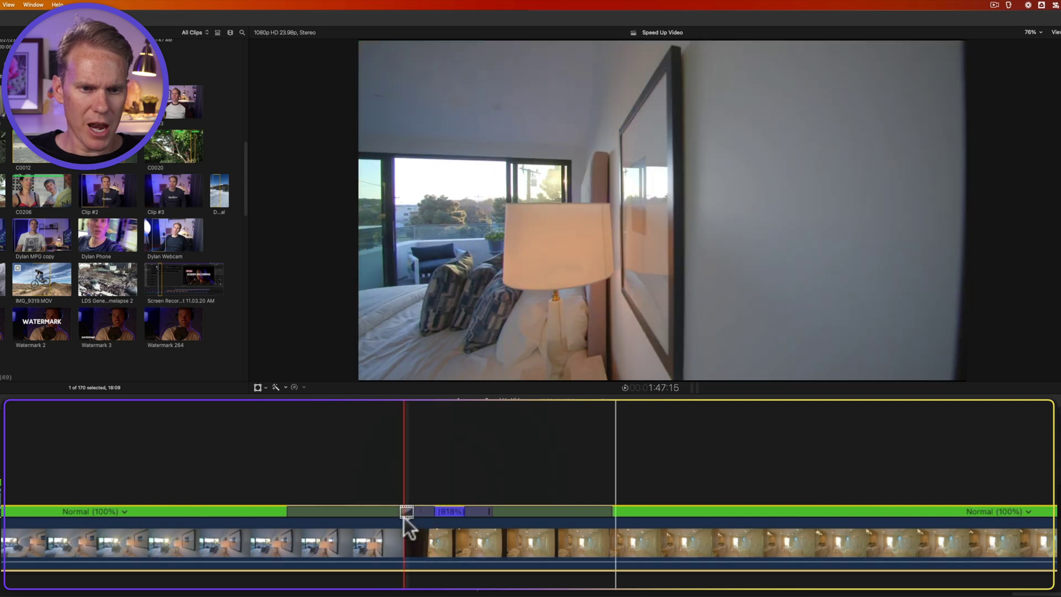
pyautogui.moveTo(406, 510); pyautogui.dragTo(205, 505)
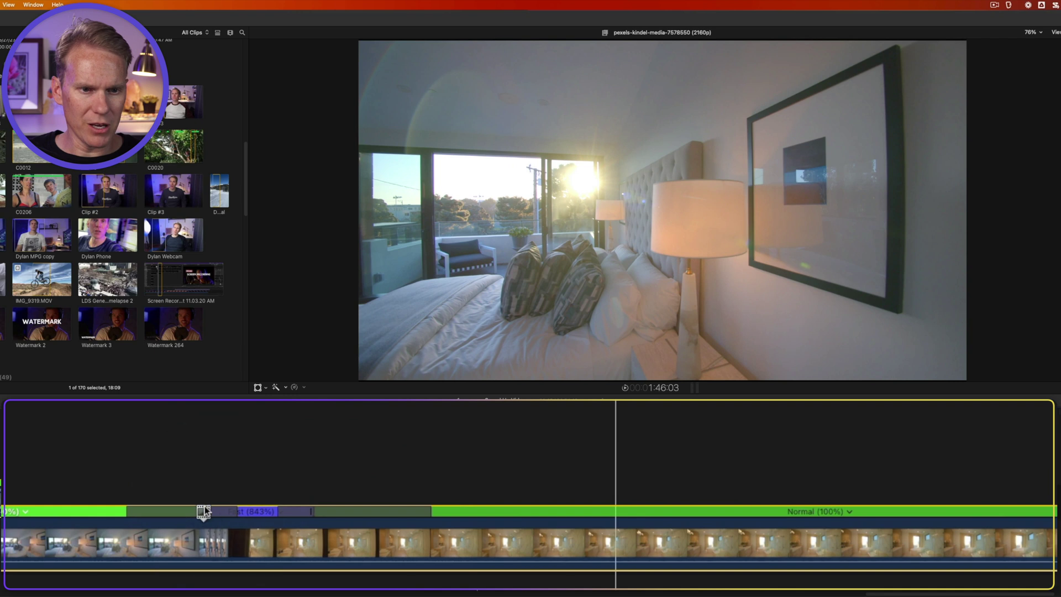
pyautogui.press('super+equal')
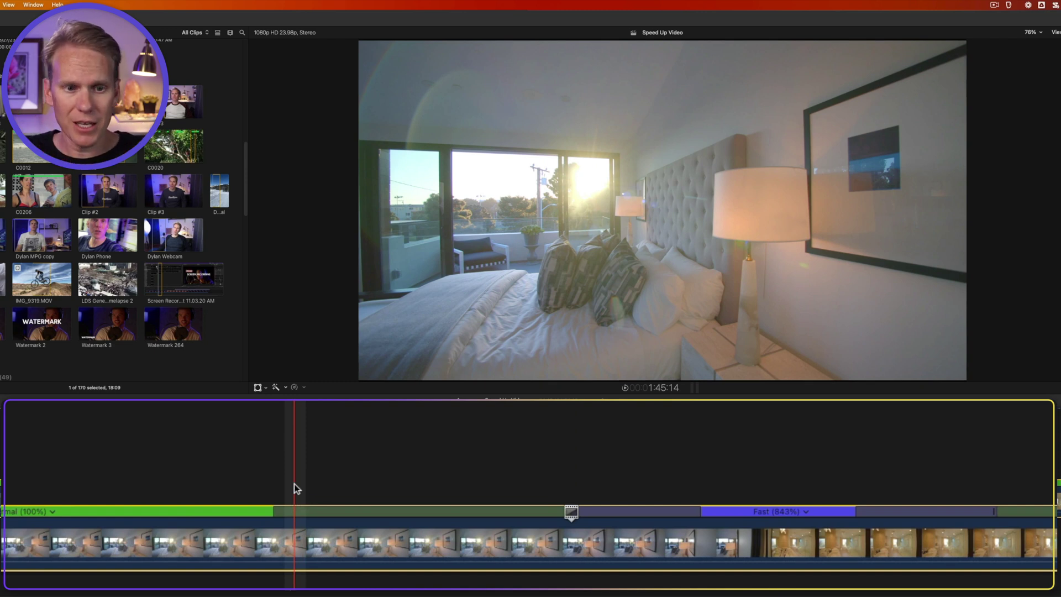
# Lengthen the speed ramp from the Normal segment into the Fast section of the bedroom clip.
pyautogui.click(324, 505)
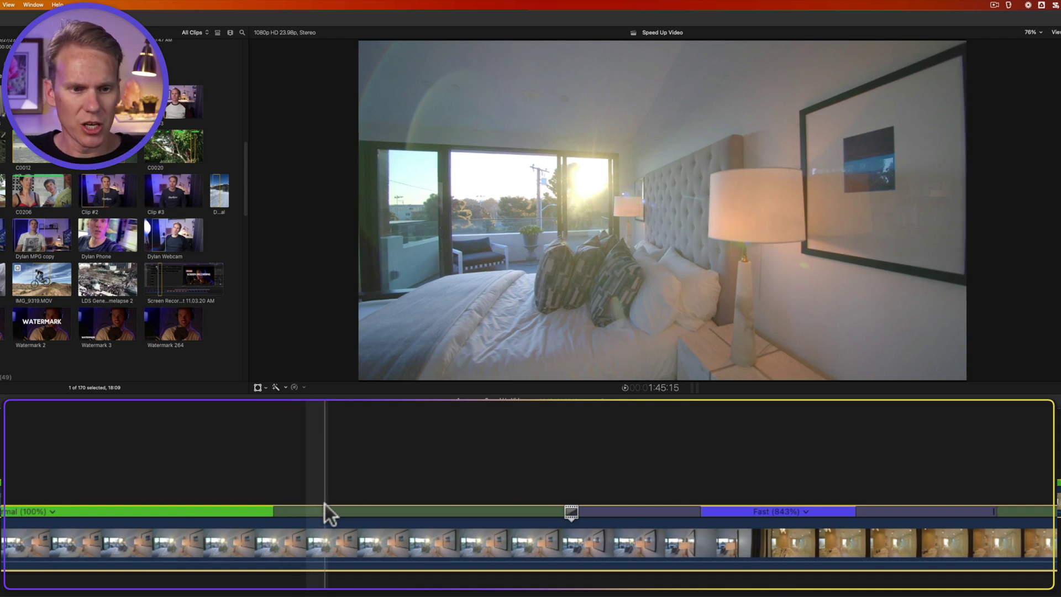
pyautogui.click(271, 505)
pyautogui.moveTo(274, 509); pyautogui.dragTo(29, 507)
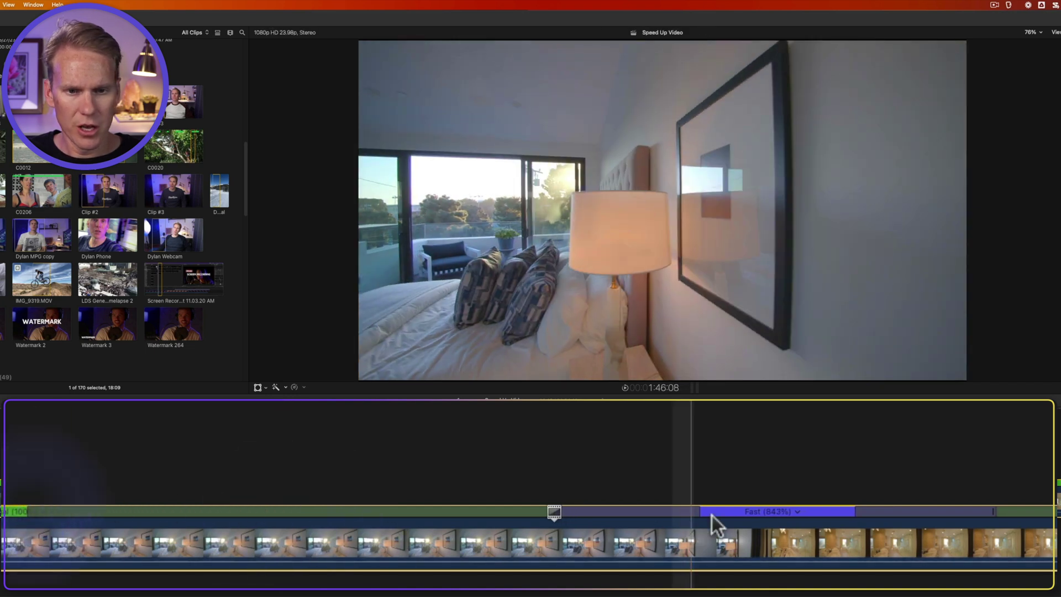
pyautogui.moveTo(697, 508); pyautogui.dragTo(766, 508)
# Widen the ramp out of the Fast section back to normal speed.
pyautogui.moveTo(851, 511); pyautogui.dragTo(770, 508)
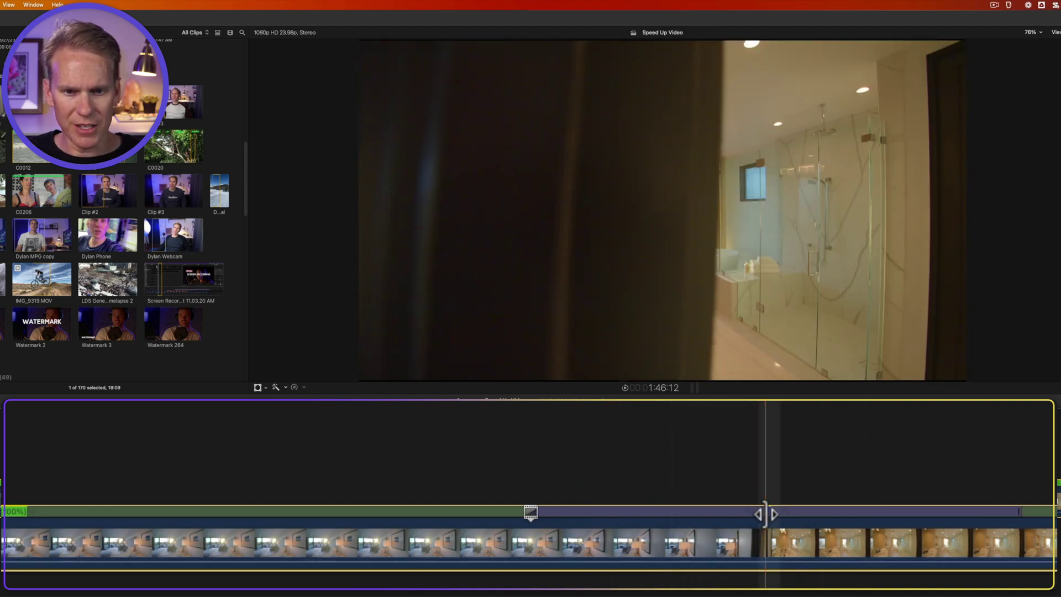
pyautogui.moveTo(765, 513); pyautogui.dragTo(729, 514)
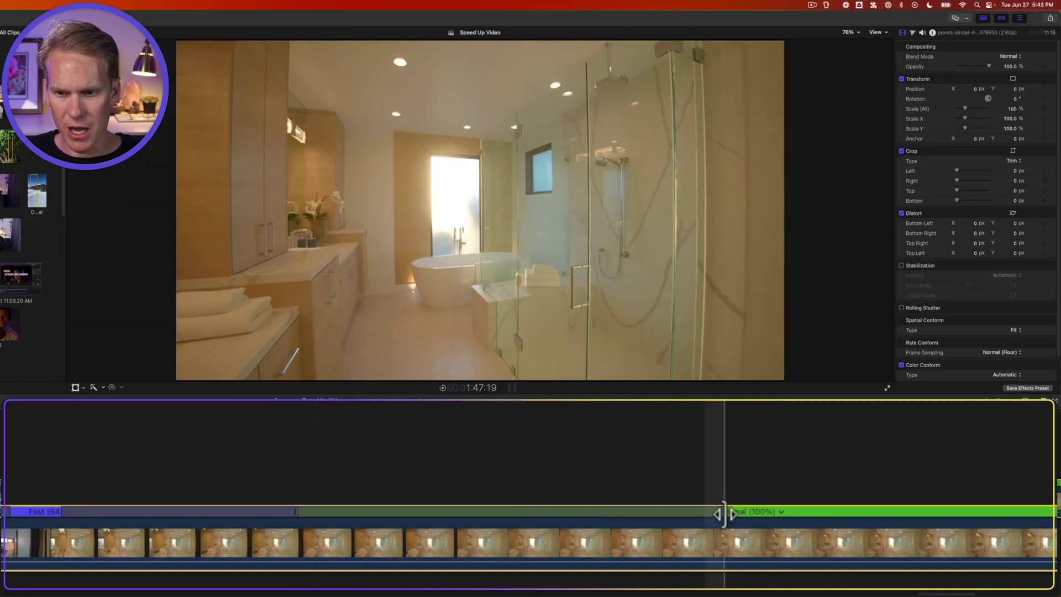
pyautogui.moveTo(724, 510); pyautogui.dragTo(820, 507)
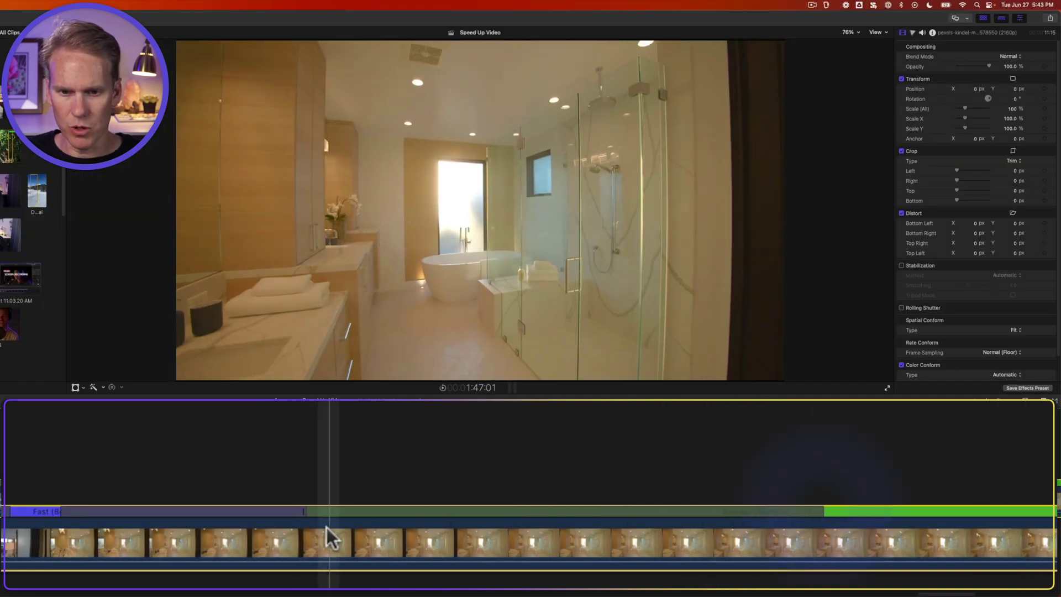
pyautogui.hscroll(-5, 327, 527)
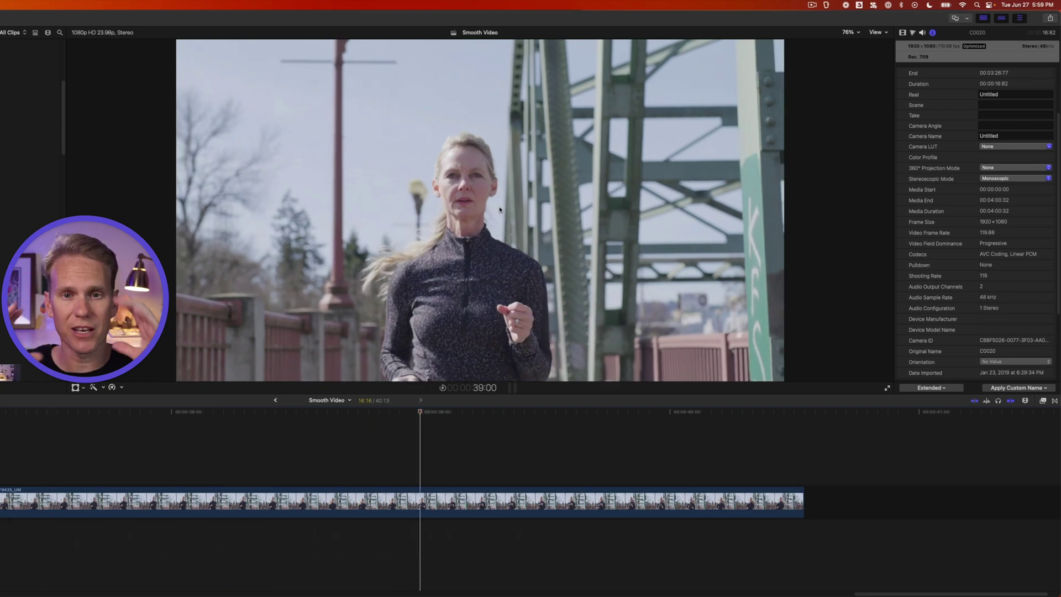
# Set the runner clip's Transform Scale (All) to -130% in the Video inspector.
pyautogui.click(422, 503)
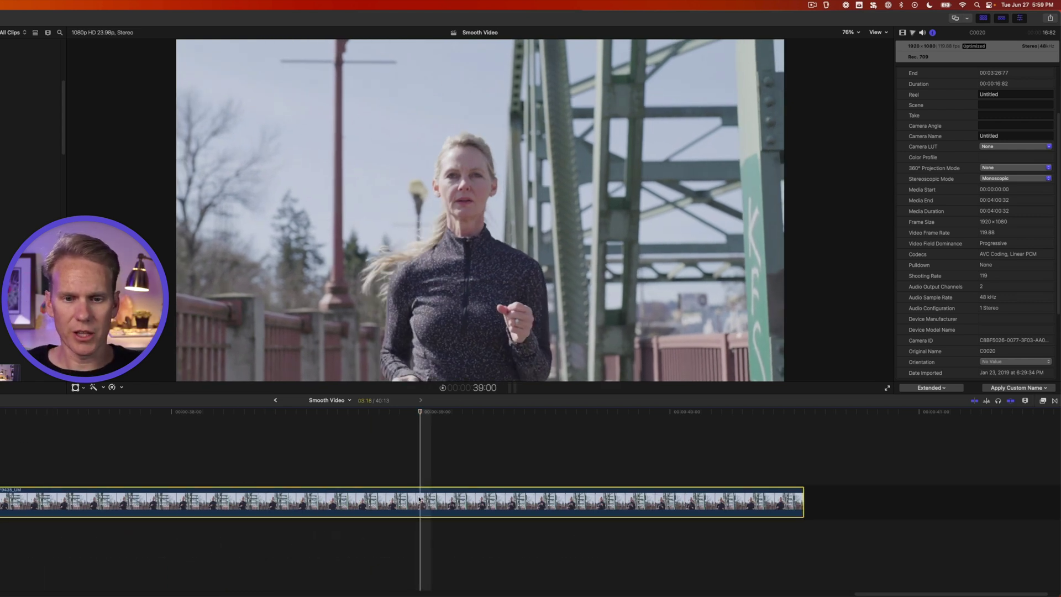
pyautogui.click(901, 34)
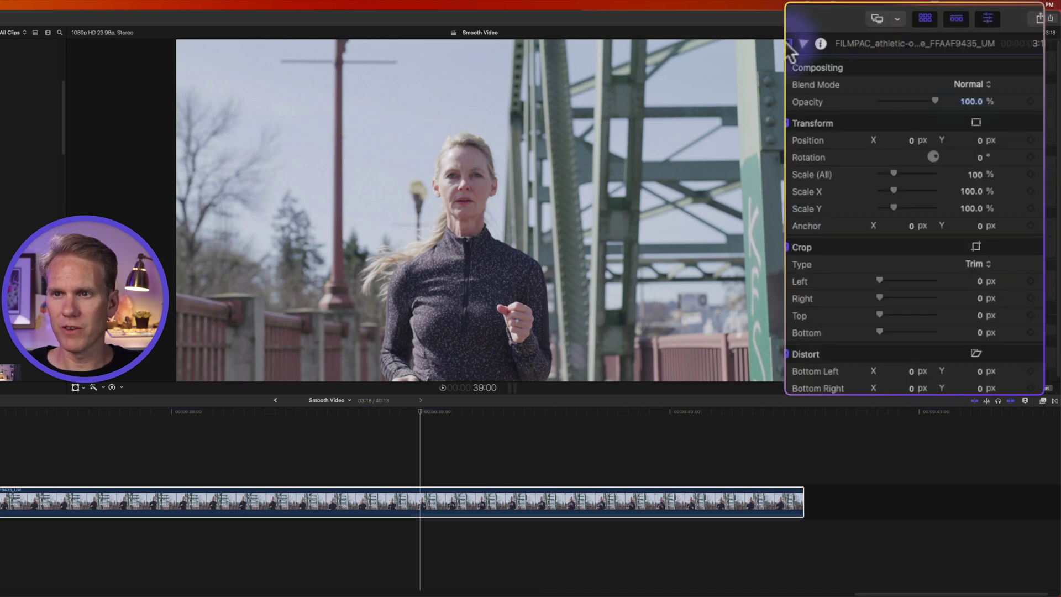
pyautogui.click(976, 174)
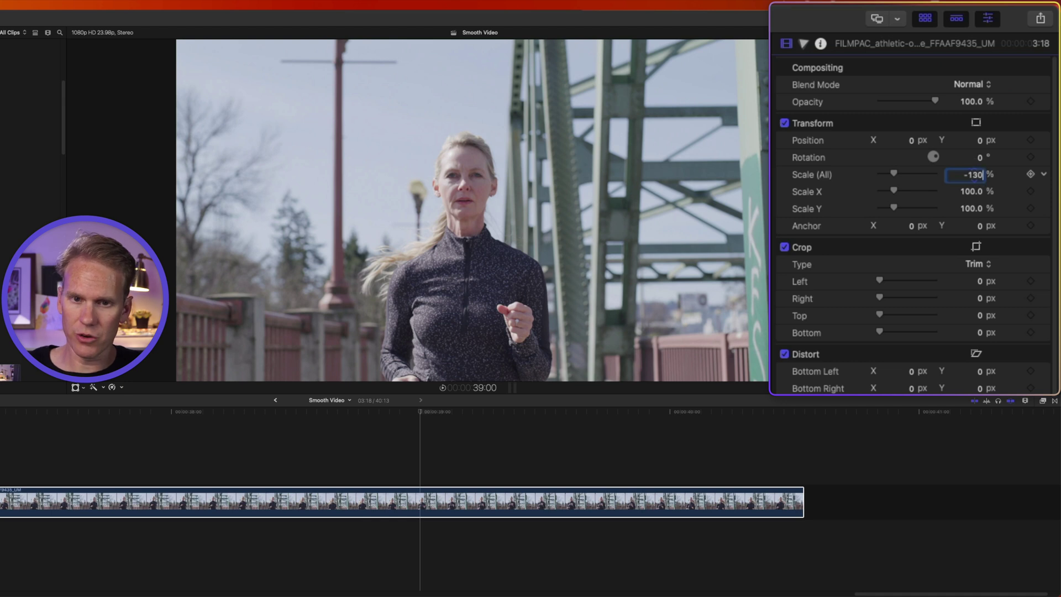
pyautogui.press('Return')
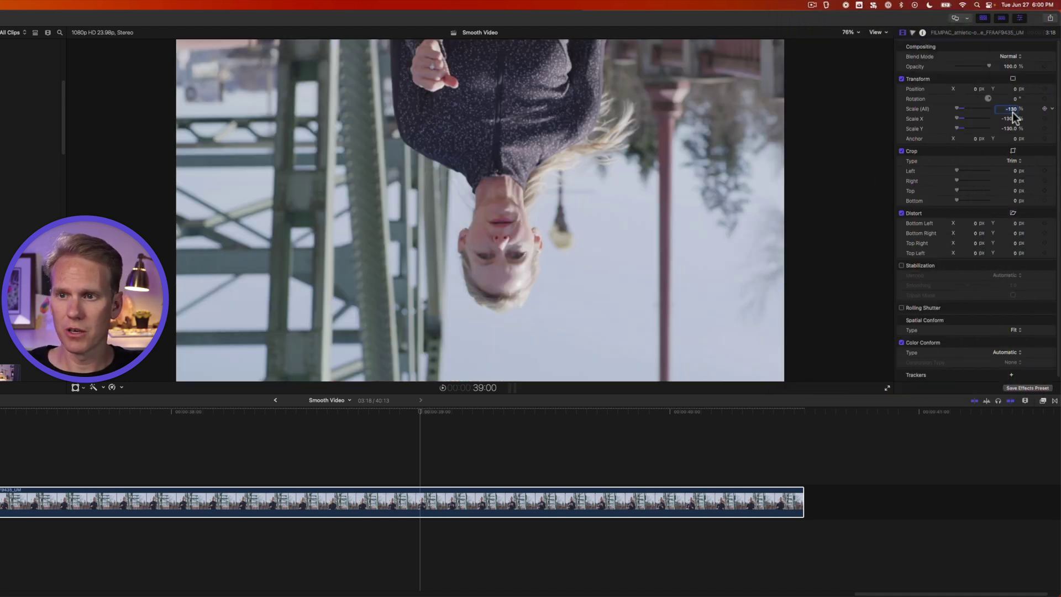
pyautogui.click(418, 500)
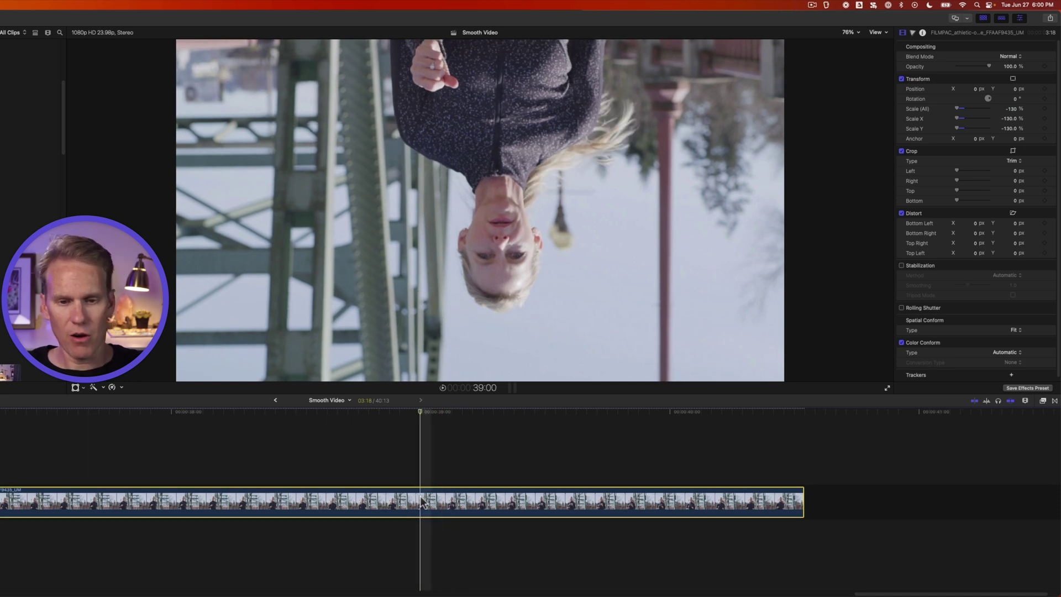
# Duplicate the runner clip right after the original, then reselect the original flipped clip.
pyautogui.press('alt')
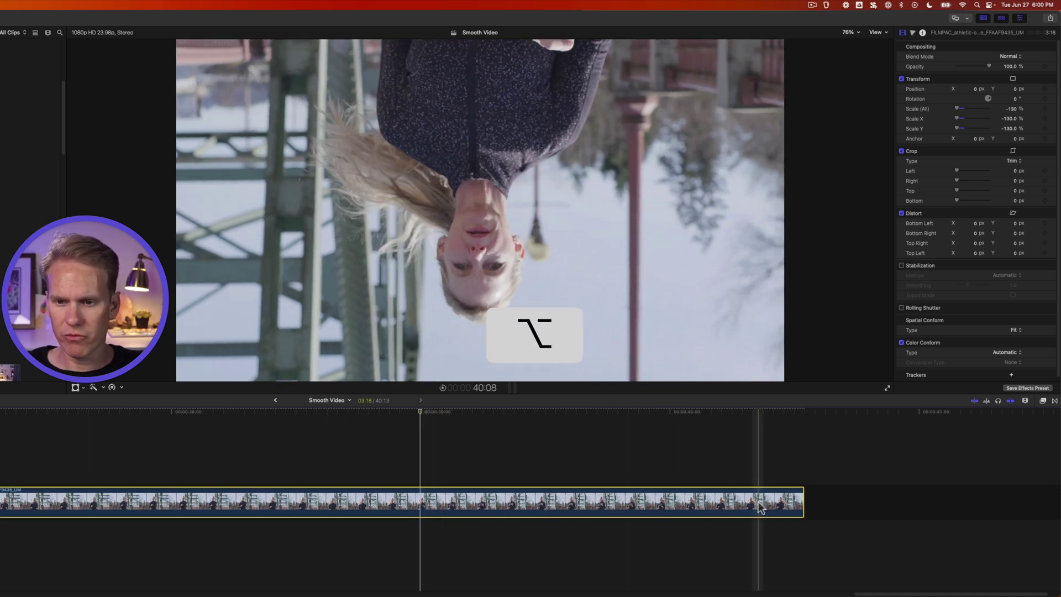
pyautogui.moveTo(759, 507); pyautogui.dragTo(942, 501)
pyautogui.click(447, 491)
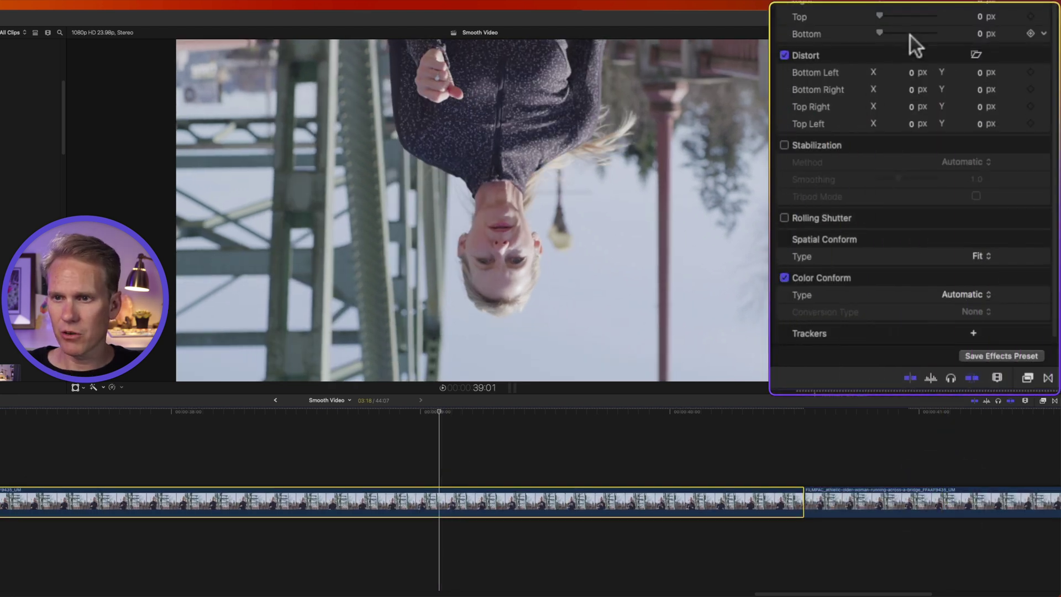
# Add an object tracker fitted tightly to the runner's face, checking it at 200% zoom, and analyze.
pyautogui.click(973, 327)
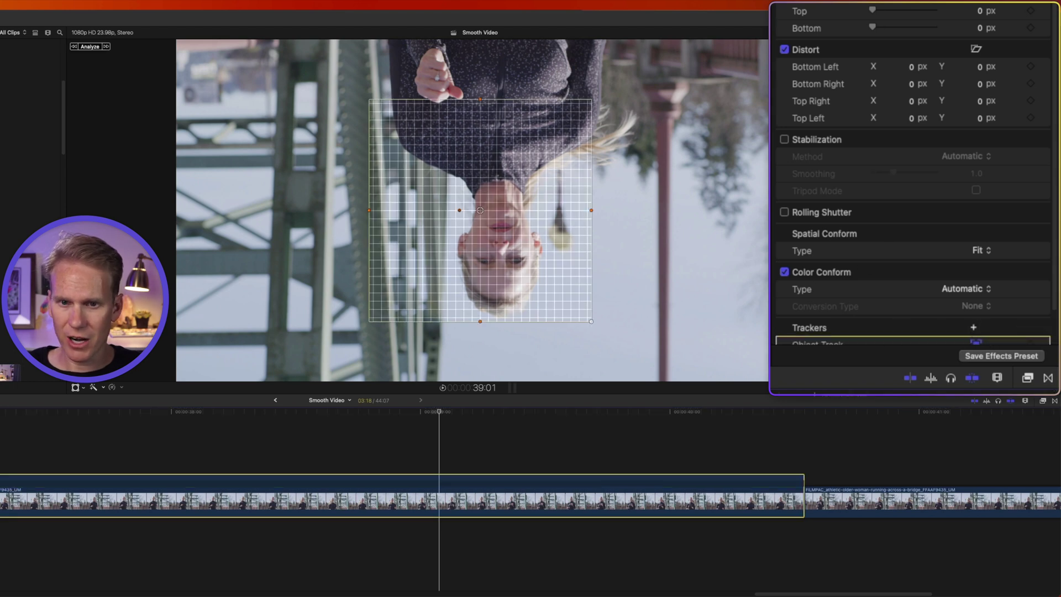
pyautogui.moveTo(480, 210); pyautogui.dragTo(502, 242)
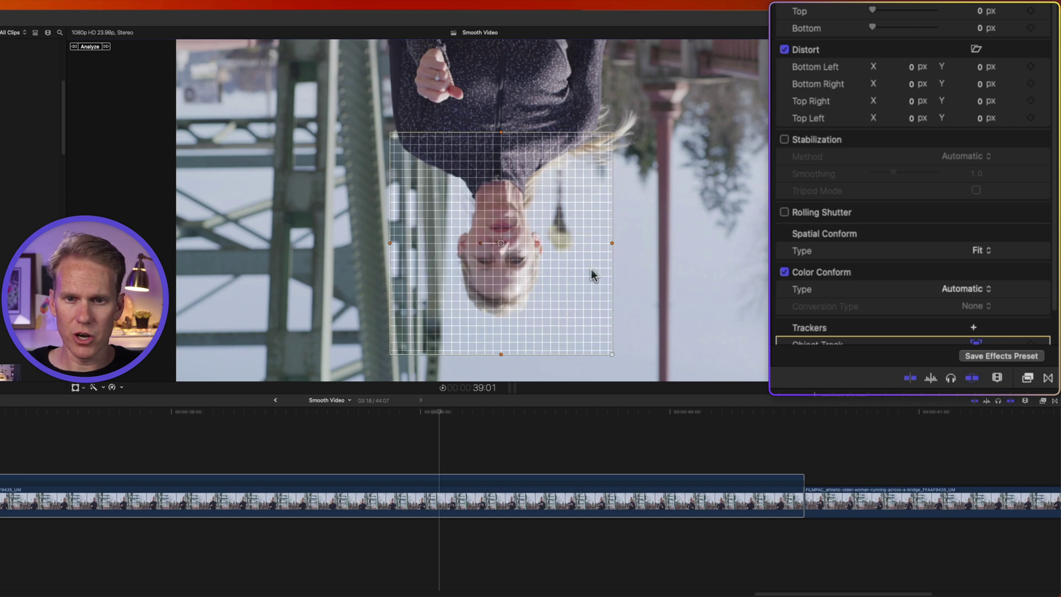
pyautogui.moveTo(501, 354); pyautogui.dragTo(501, 257)
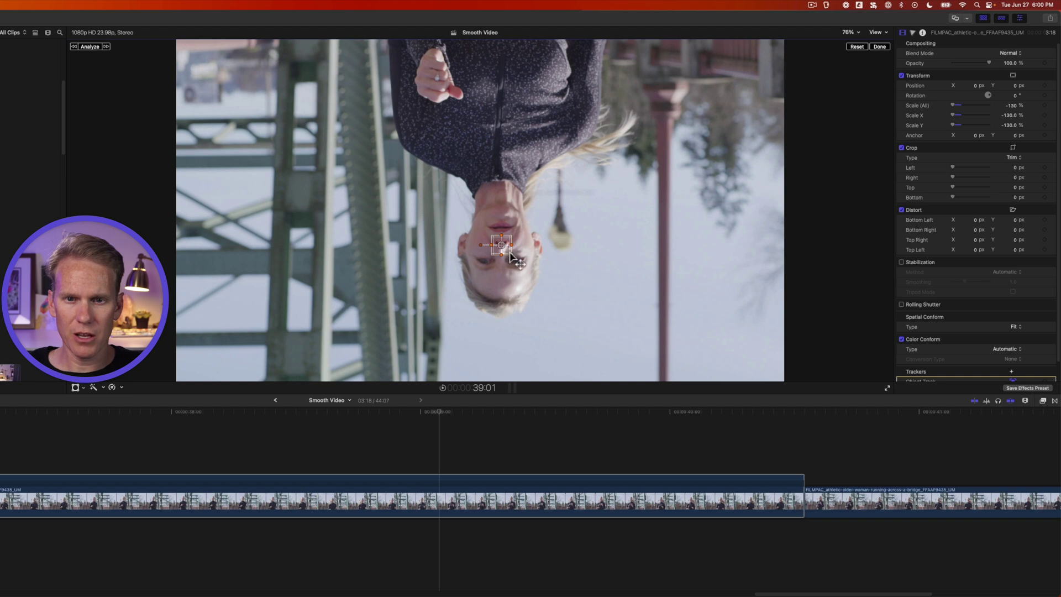
pyautogui.click(847, 34)
pyautogui.click(861, 109)
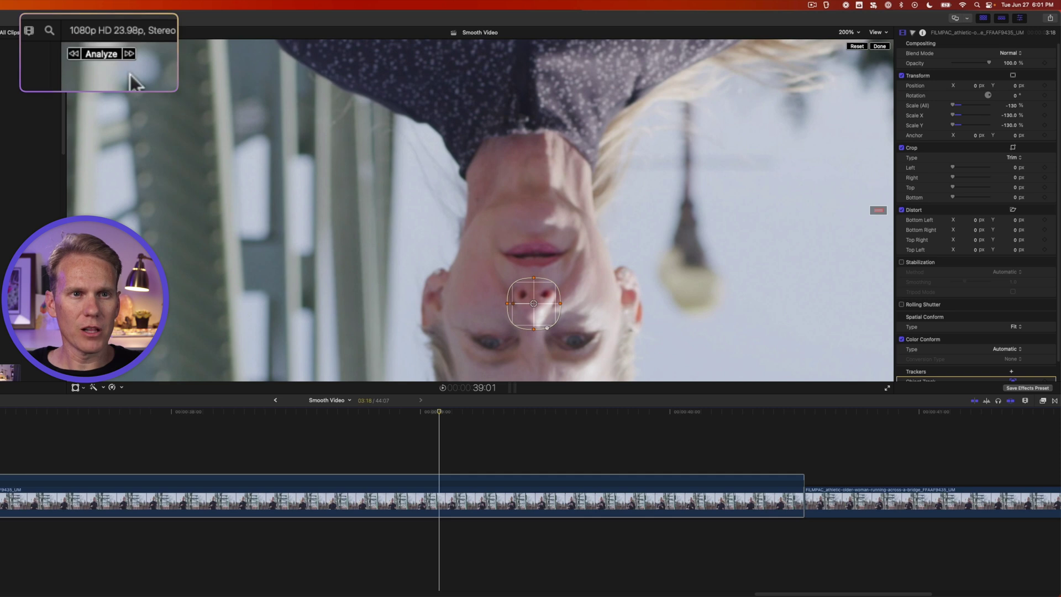
pyautogui.click(92, 48)
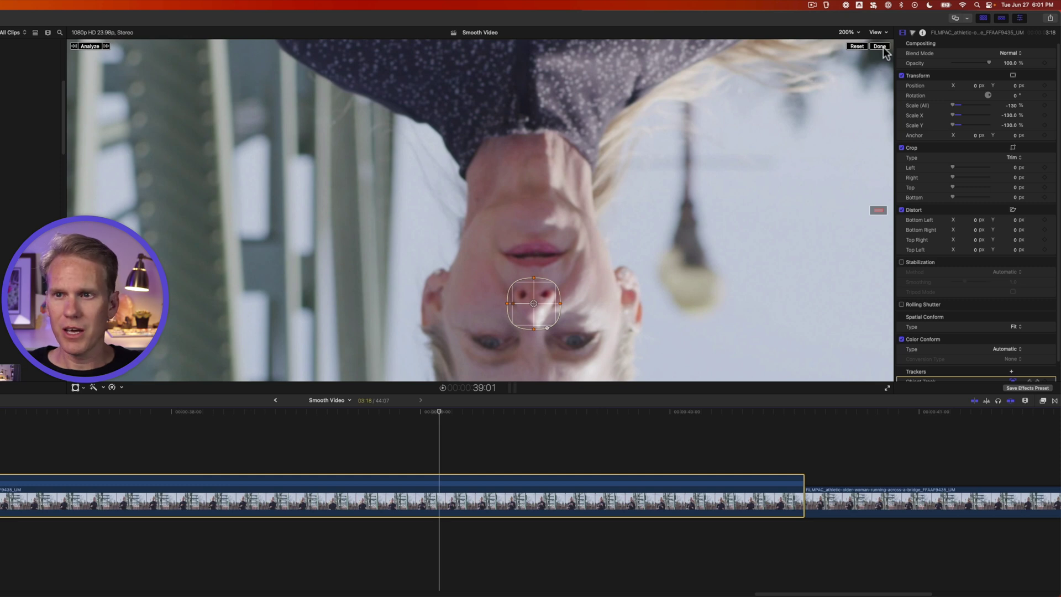
# Finish the face tracker, refit the viewer, and stack the second runner clip above the original.
pyautogui.click(880, 47)
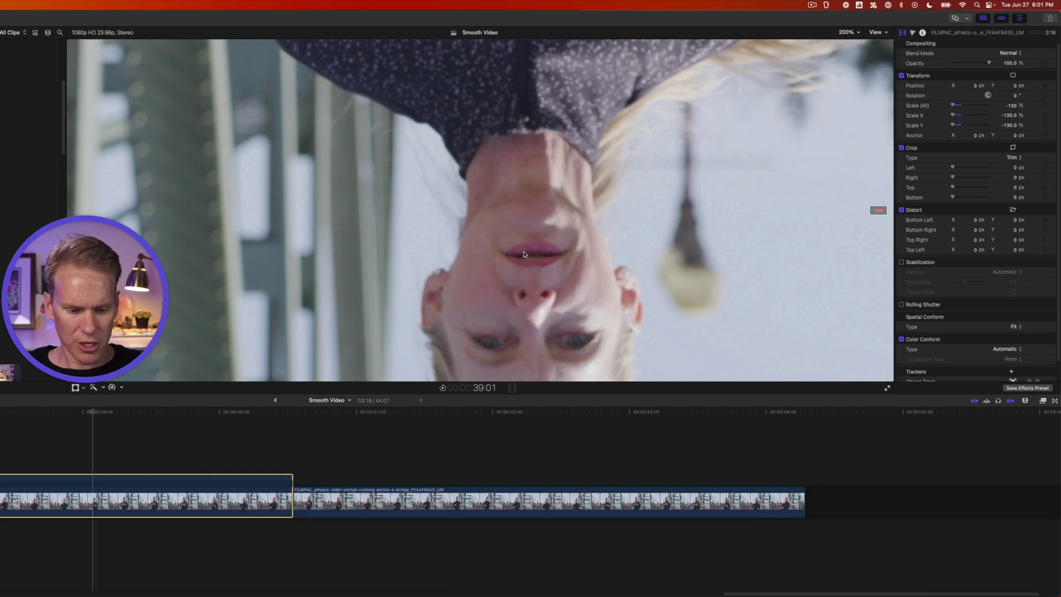
pyautogui.hotkey('shift', 'z')
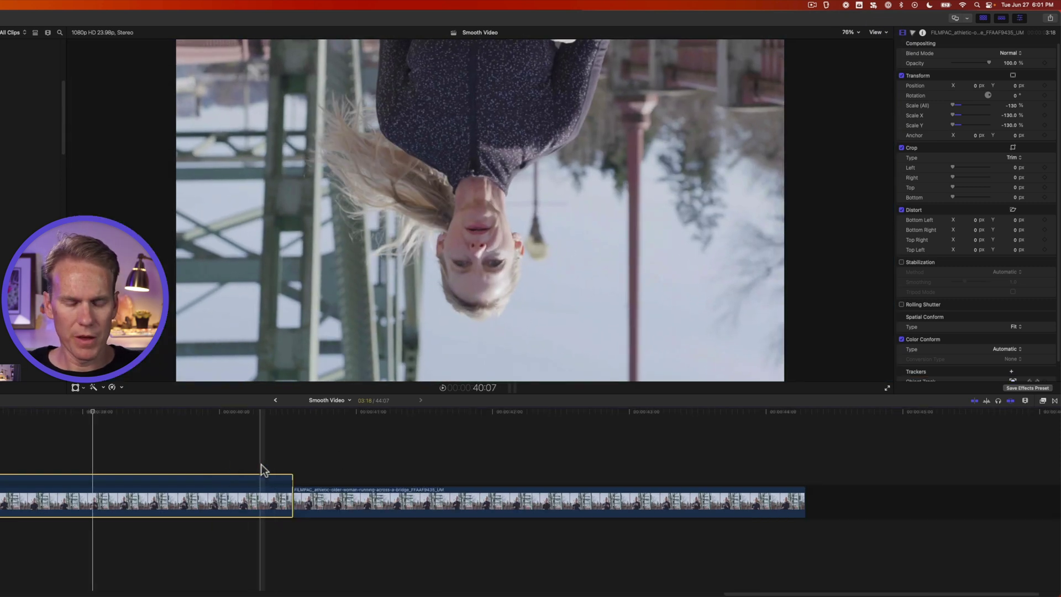
pyautogui.click(428, 503)
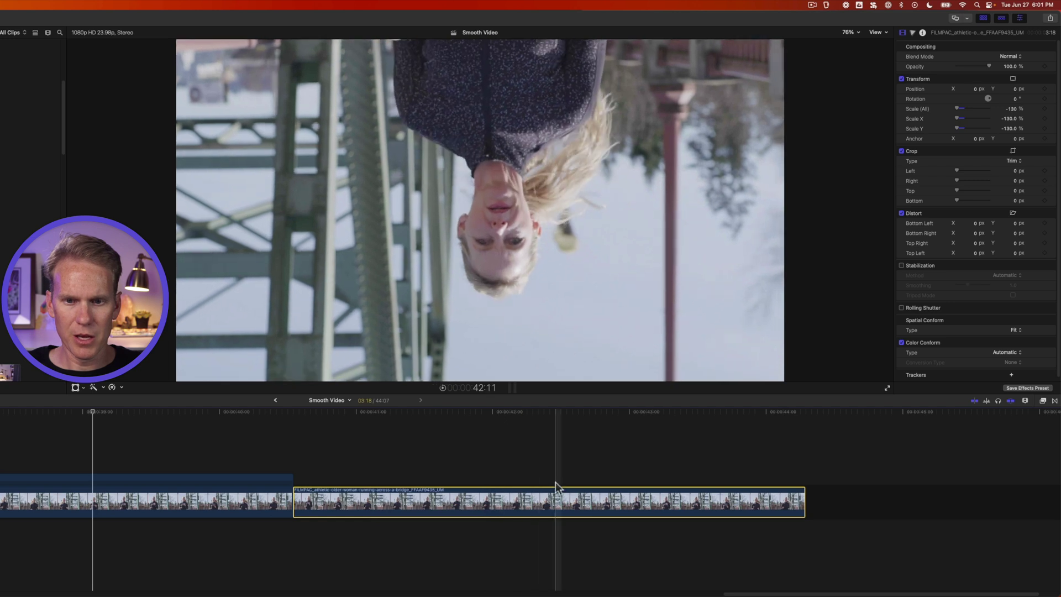
pyautogui.moveTo(525, 495); pyautogui.dragTo(44, 459)
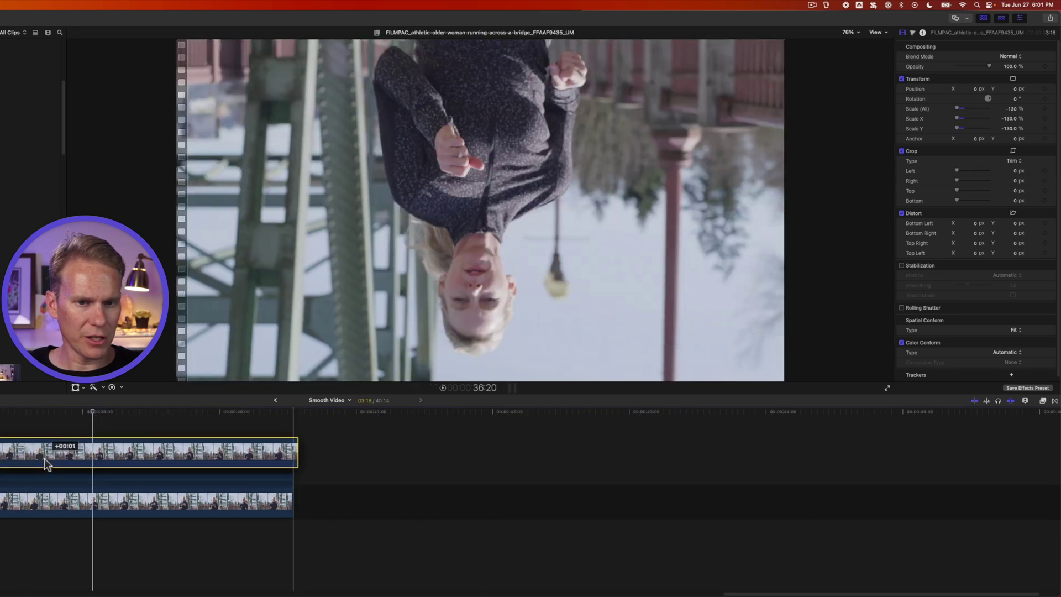
pyautogui.press('super+equal')
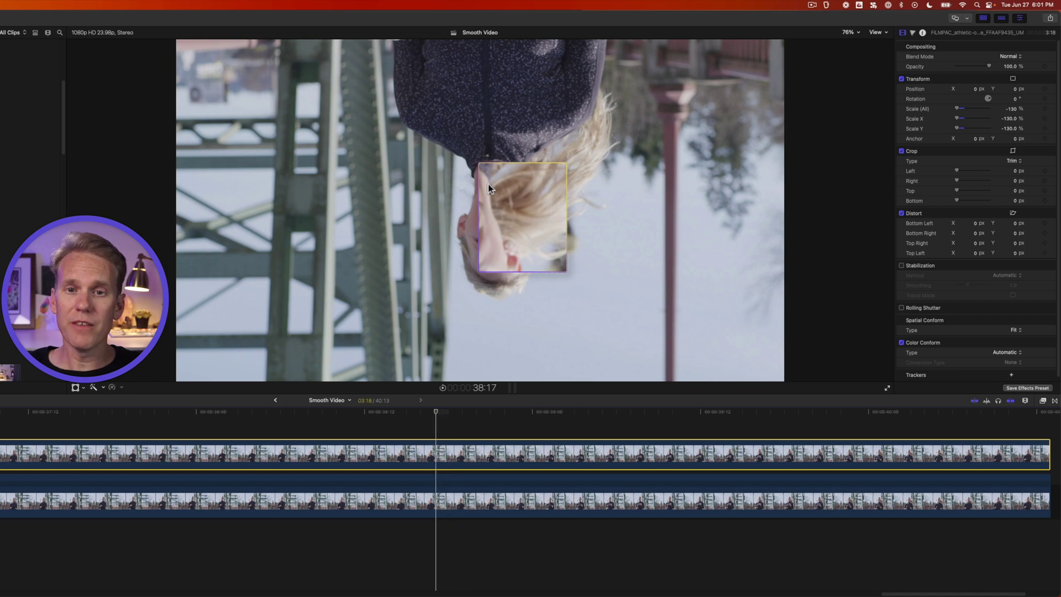
# Set the upper runner clip's Transform tracker to the face Object Track.
pyautogui.rightClick(489, 185)
pyautogui.click(529, 191)
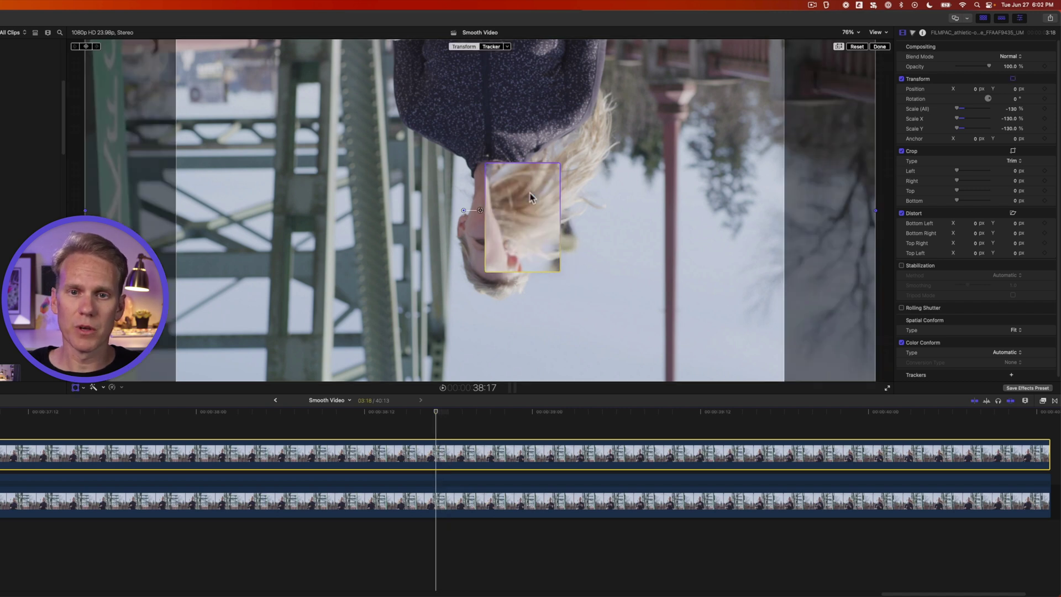
pyautogui.click(498, 47)
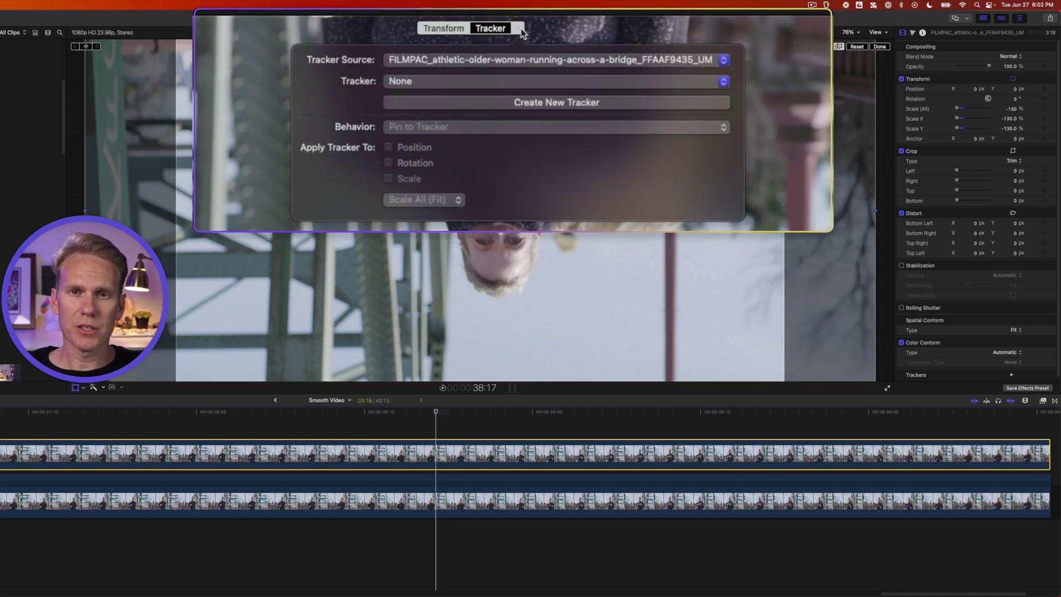
pyautogui.click(452, 78)
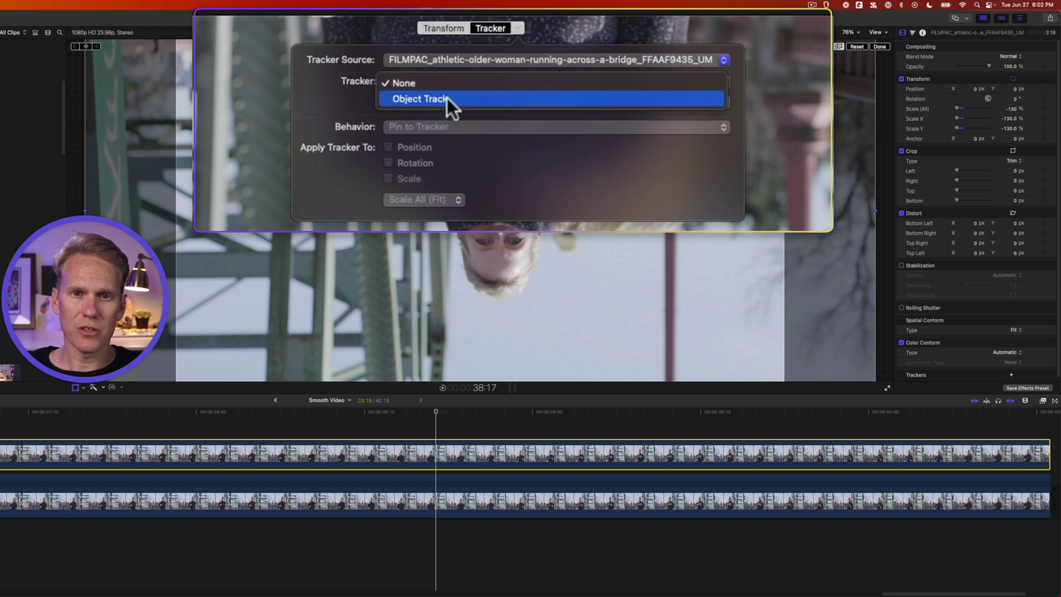
pyautogui.click(446, 98)
pyautogui.click(446, 99)
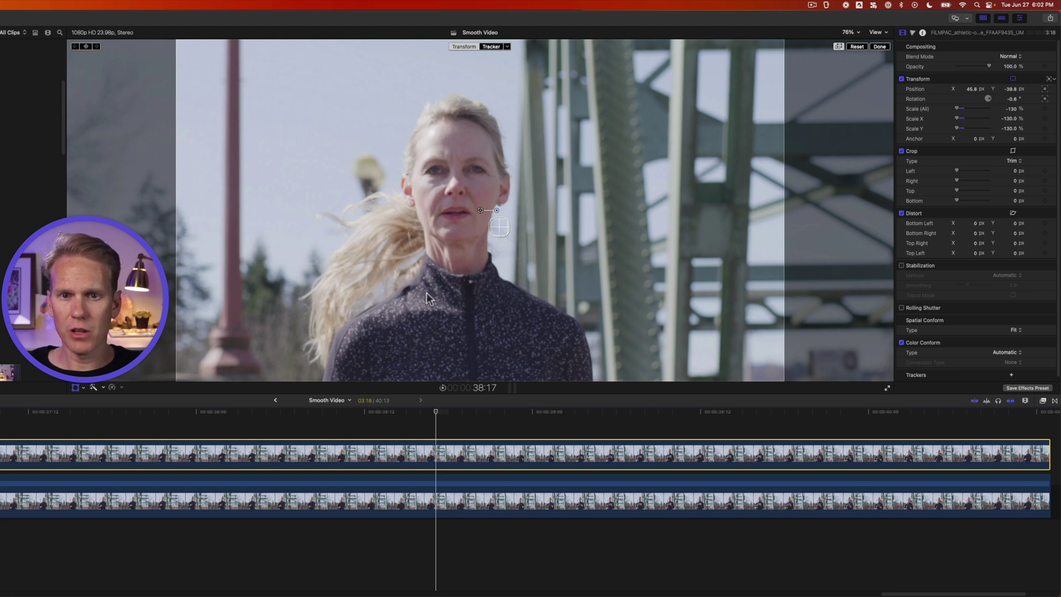
# Offset the tracked clip's position to X -14.2 px, Y 12.2 px, using horizon guides to centre the face.
pyautogui.click(875, 32)
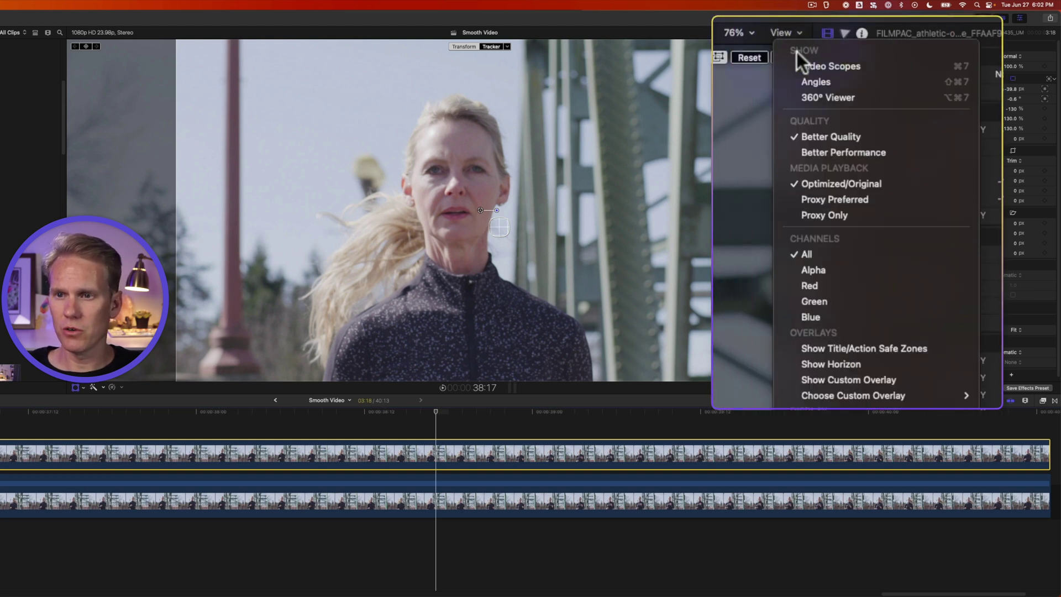
pyautogui.click(848, 359)
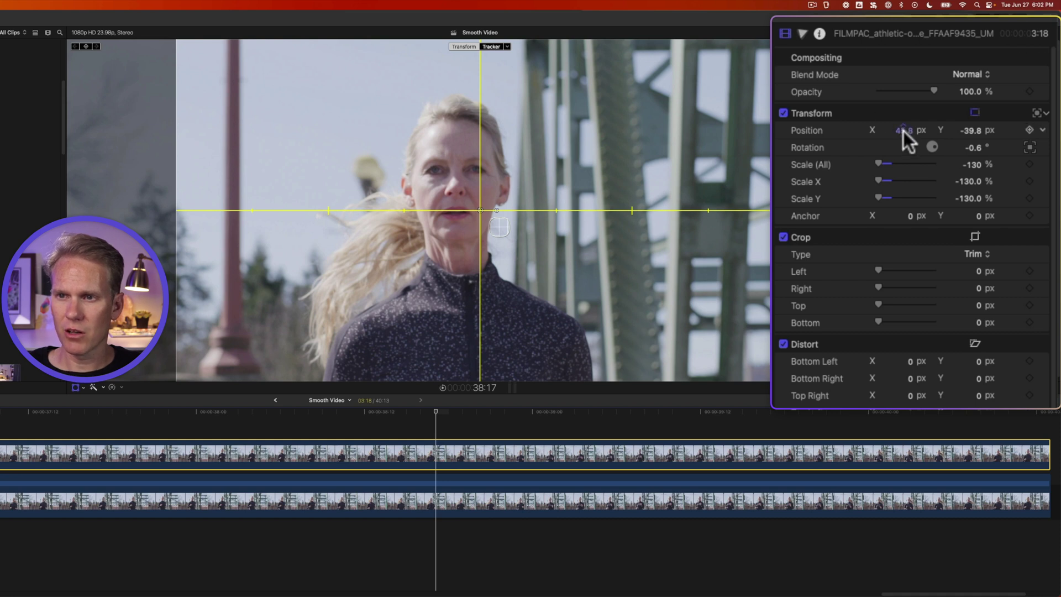
pyautogui.moveTo(903, 131); pyautogui.dragTo(871, 131)
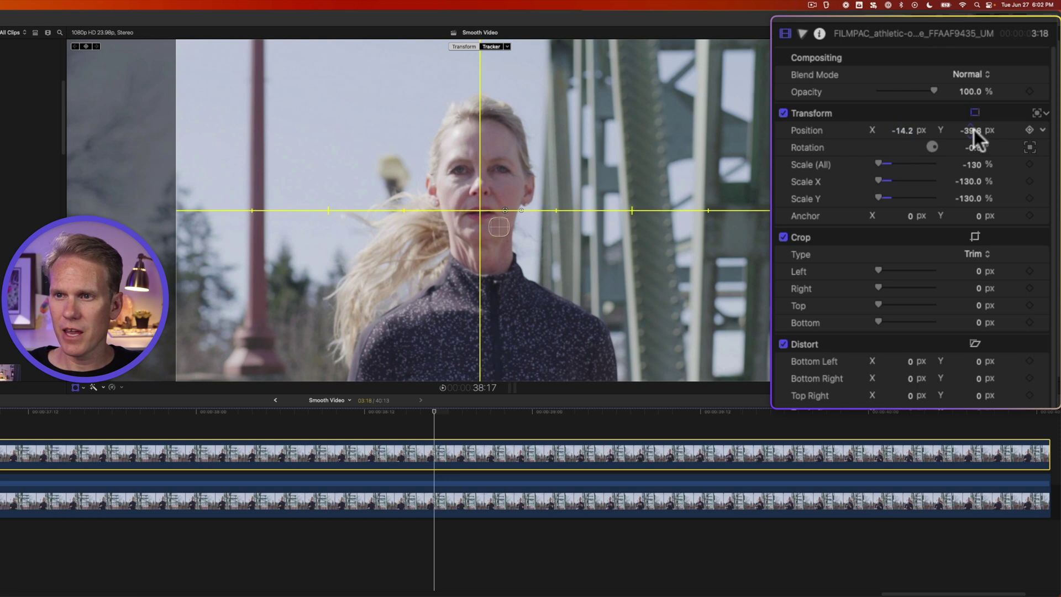
pyautogui.moveTo(974, 130); pyautogui.dragTo(995, 129)
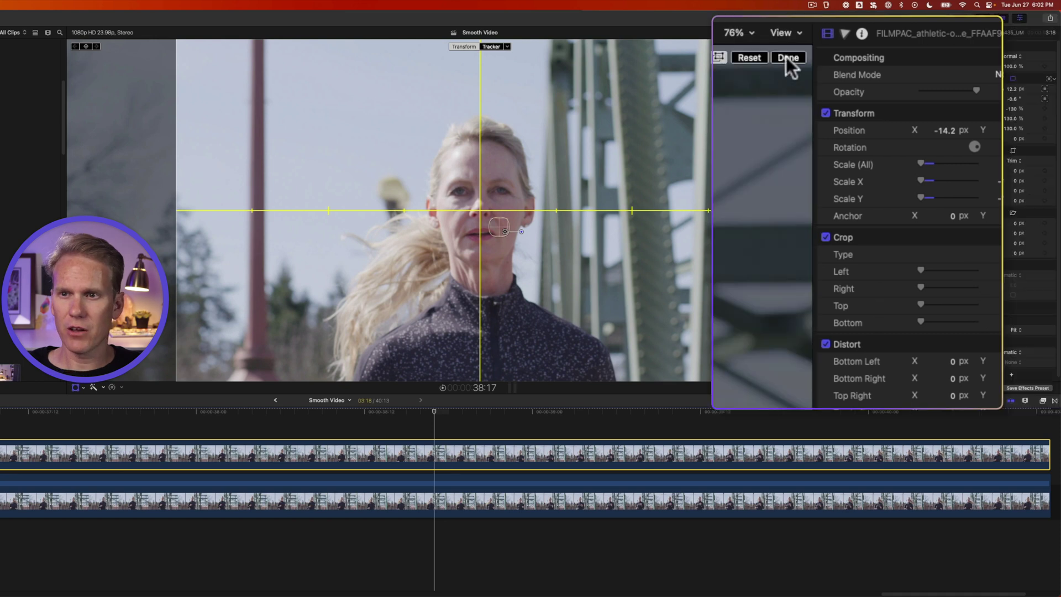
pyautogui.click(785, 33)
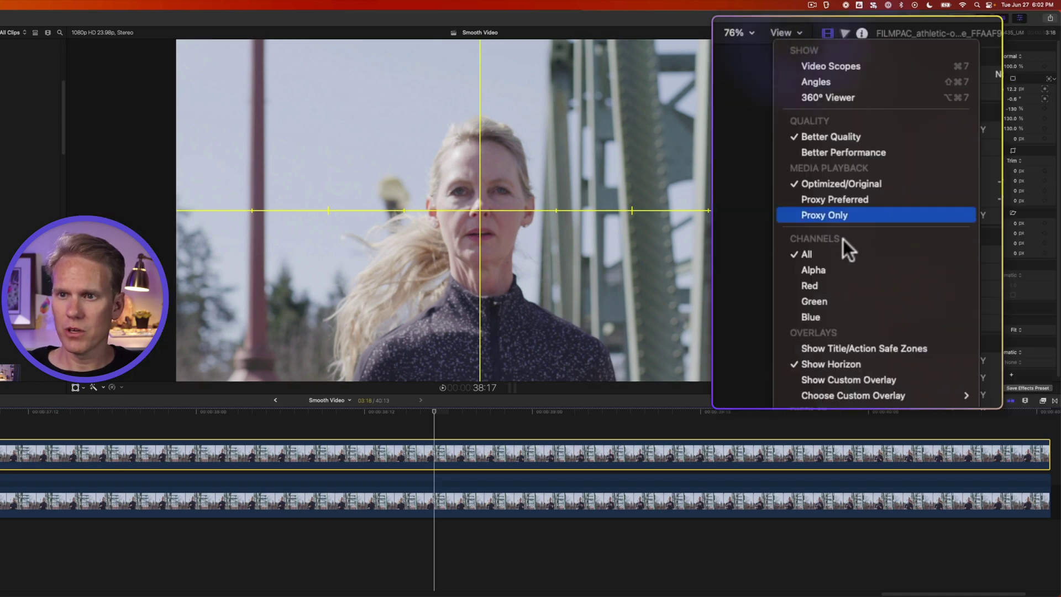
pyautogui.click(834, 364)
pyautogui.press('space')
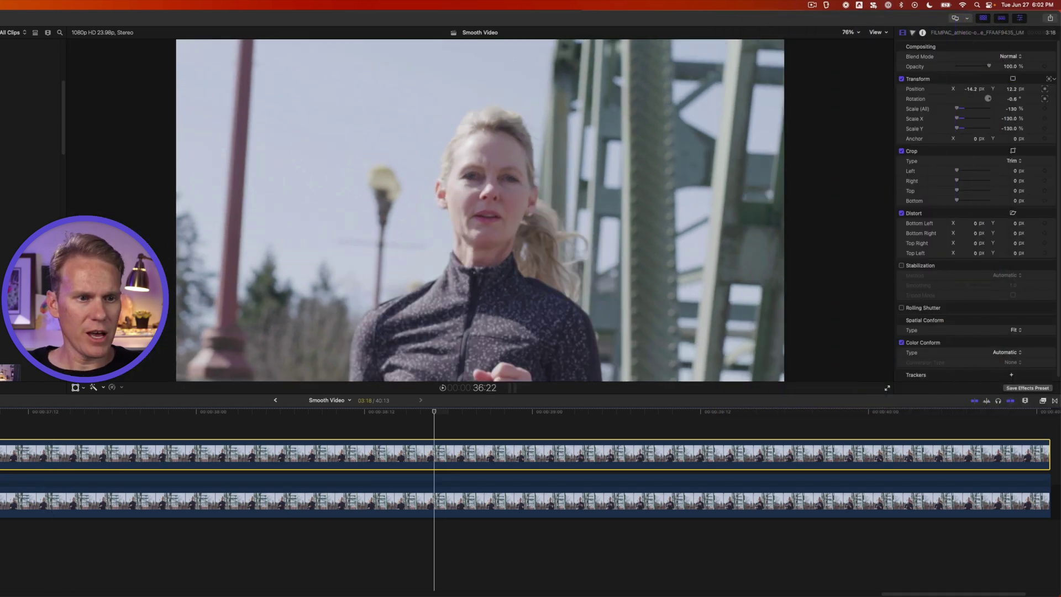
# Play back the tracked clip to review it, stopping around 38:02.
pyautogui.hotkey('shift', 'z')
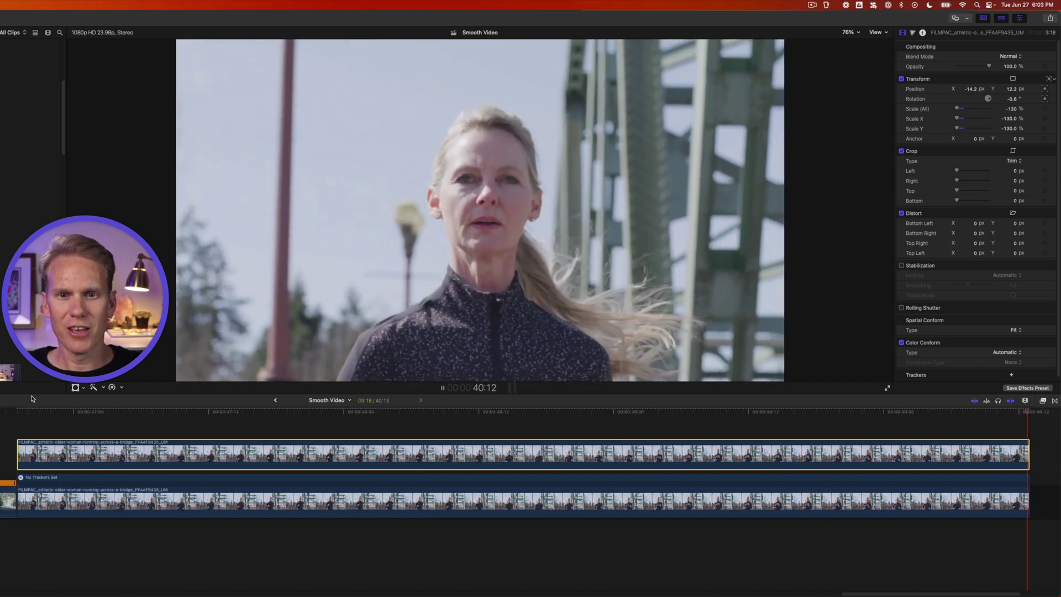
pyautogui.press('space')
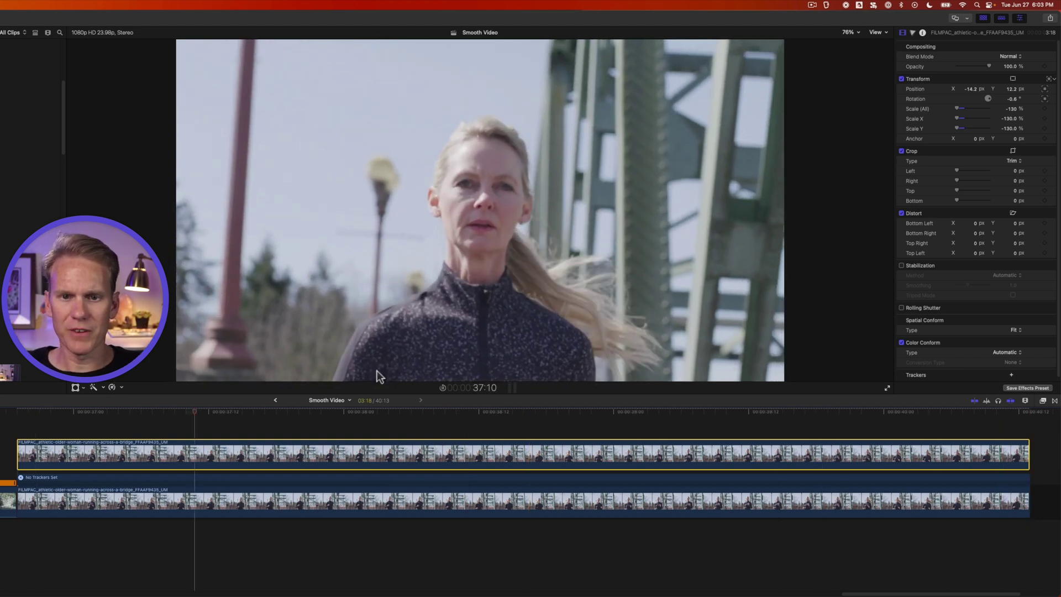
pyautogui.click(377, 426)
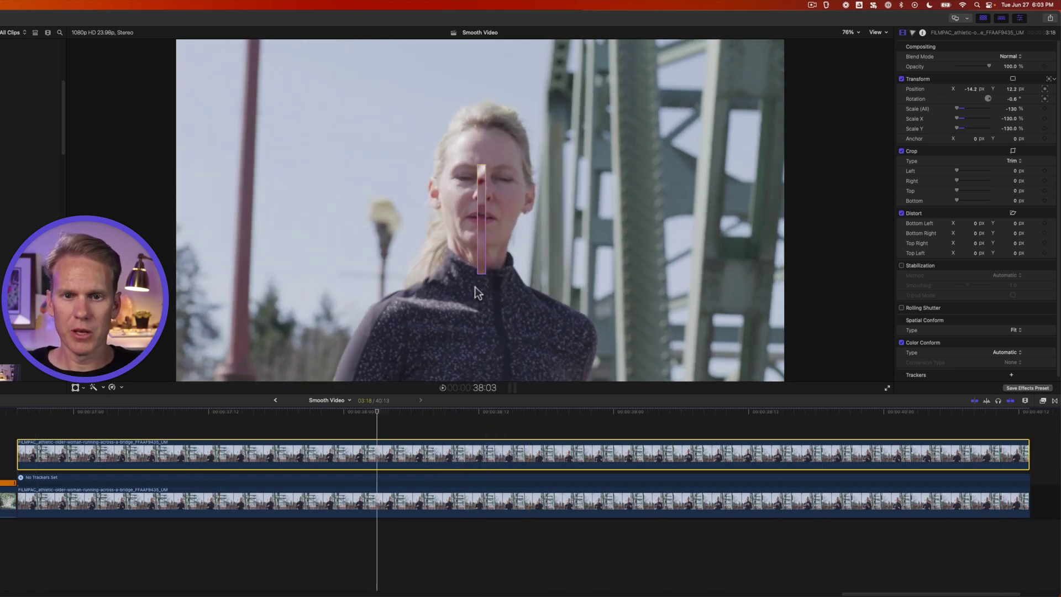
# Turn off Rotation in the clip's tracker settings so only position follows the face.
pyautogui.rightClick(448, 190)
pyautogui.click(462, 197)
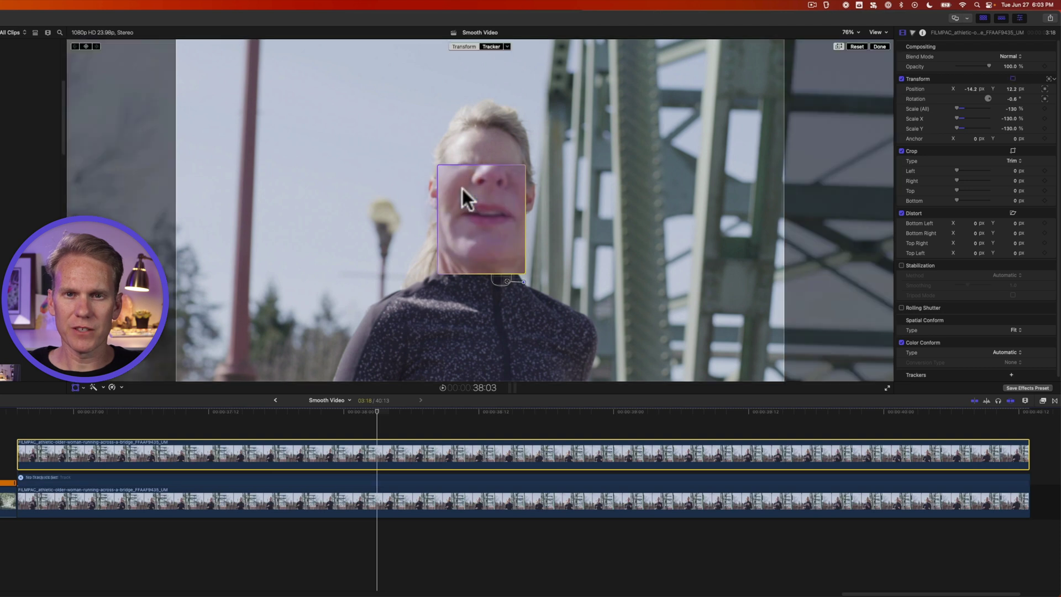
pyautogui.click(519, 28)
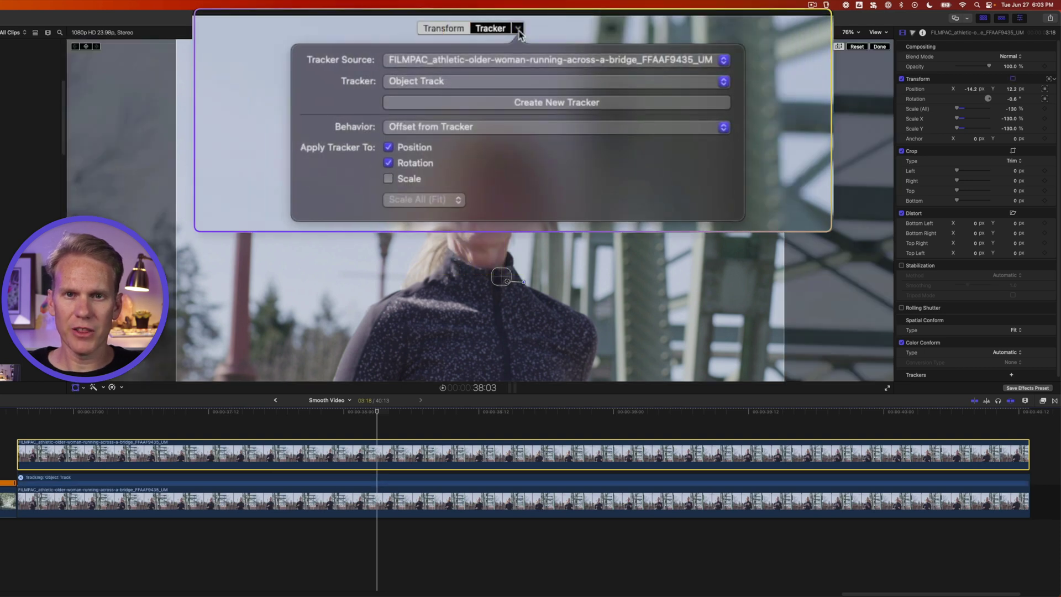
pyautogui.click(389, 163)
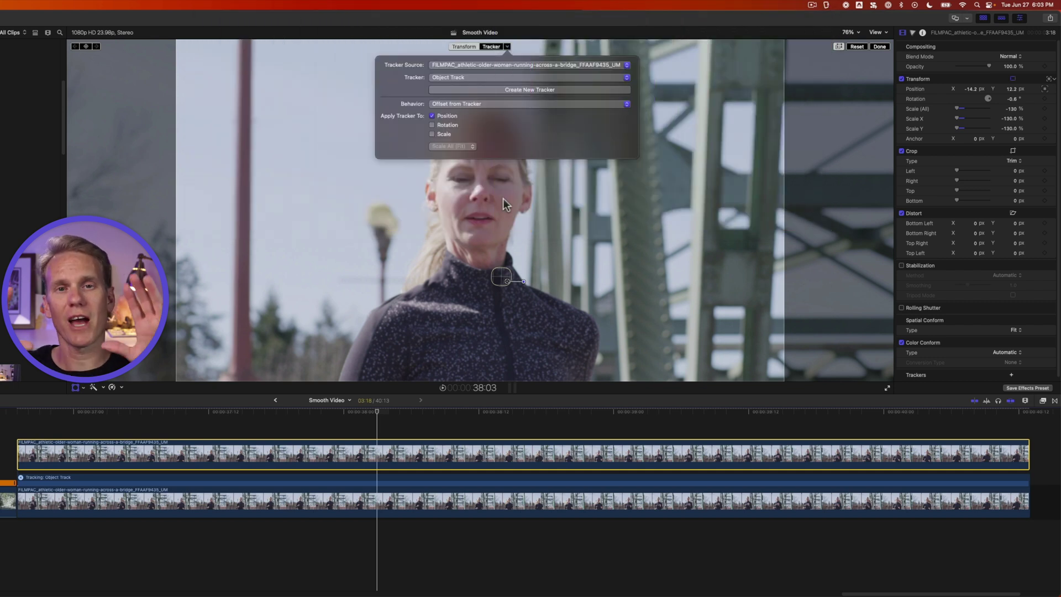
pyautogui.click(879, 46)
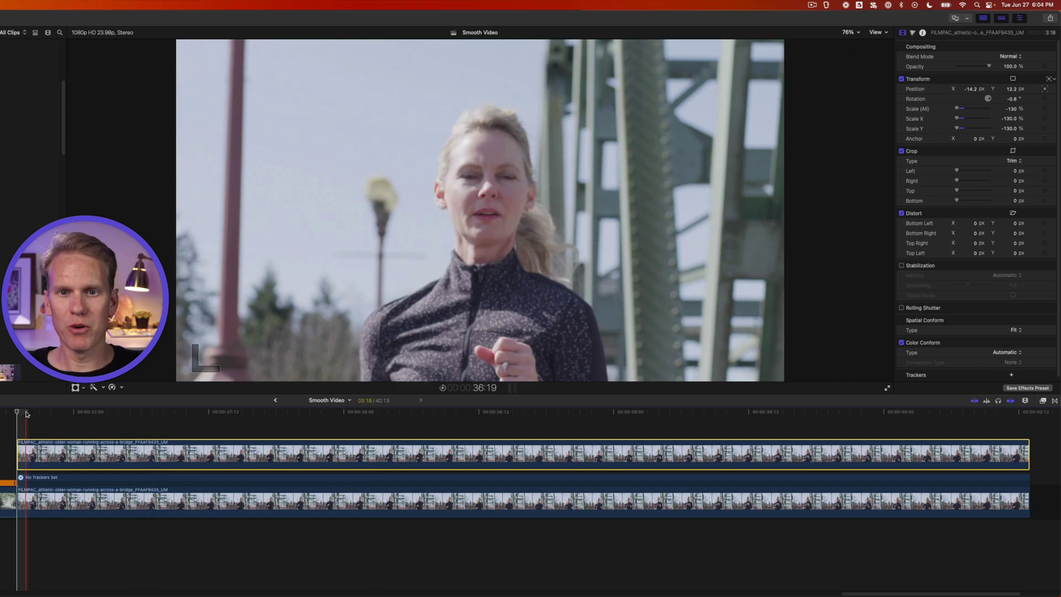
pyautogui.press('space')
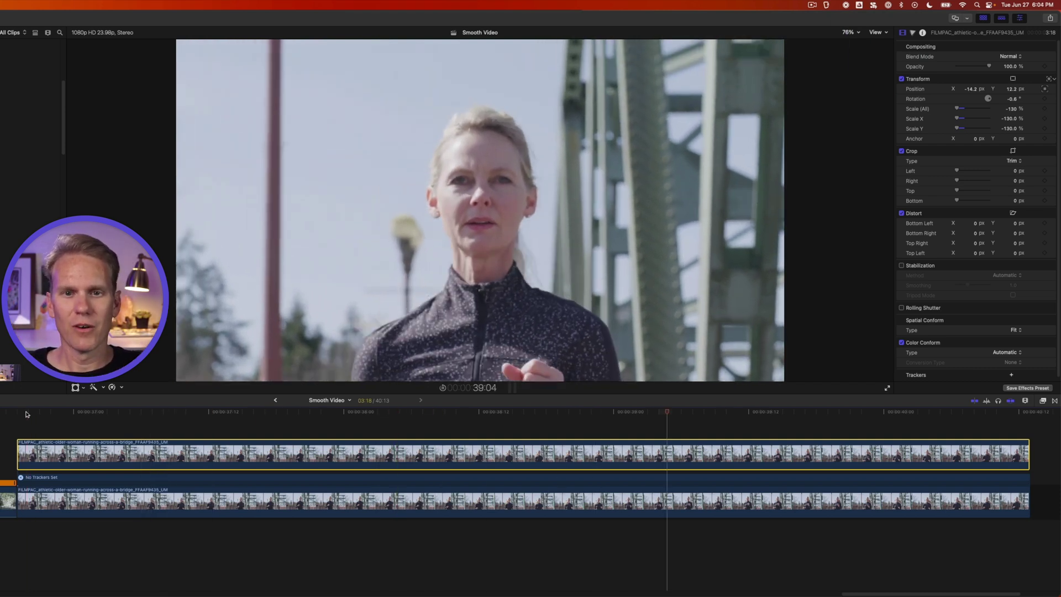